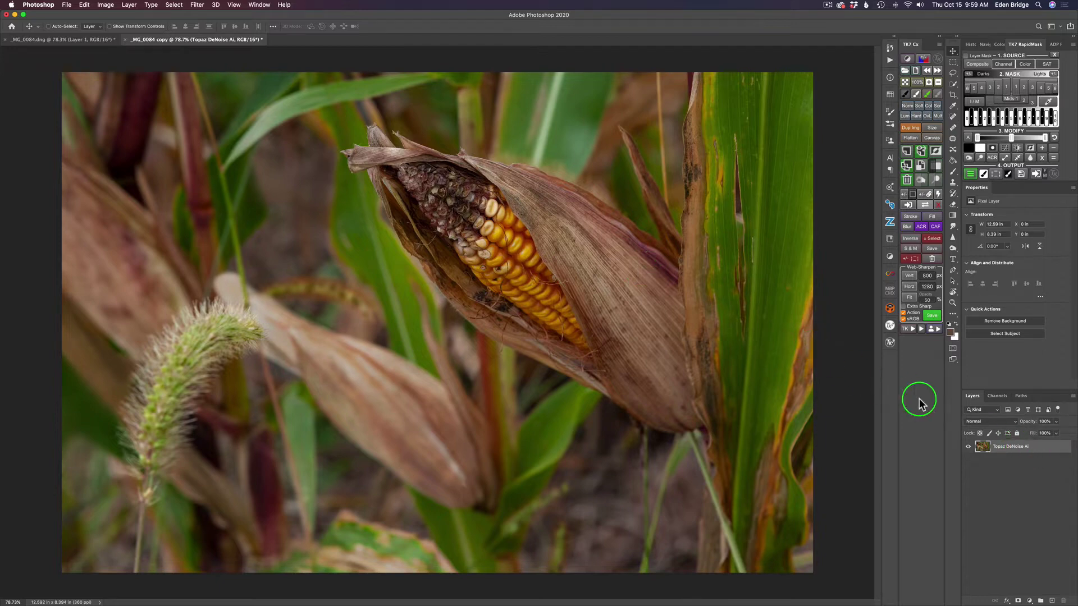
Step: Launch Silver Efex Pro 2 on the corn photo from Filter > Nik Collection
click(199, 5)
mouse_move(240, 212)
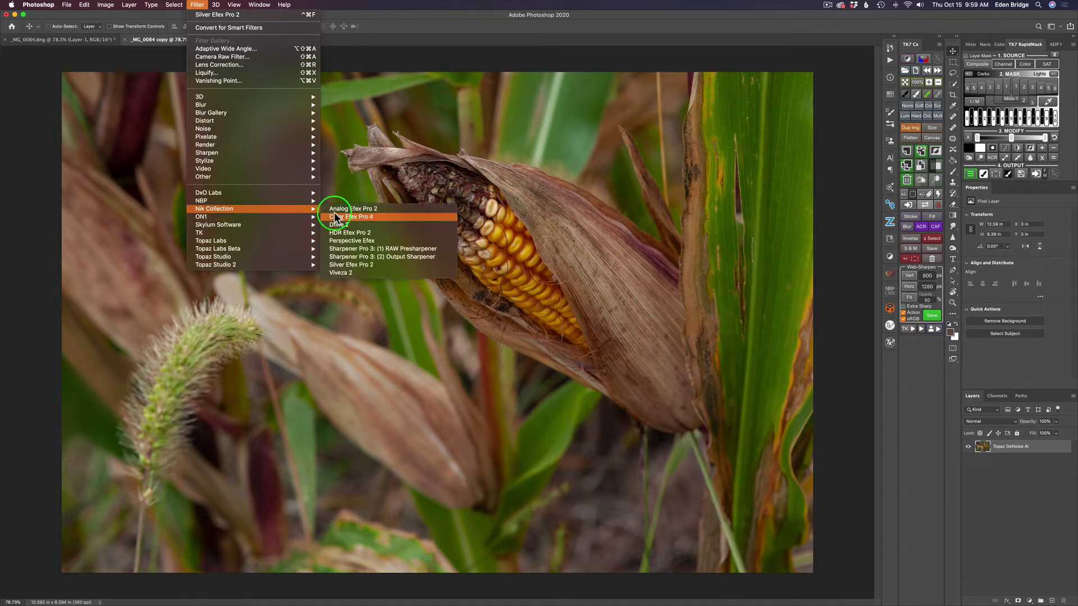
click(362, 267)
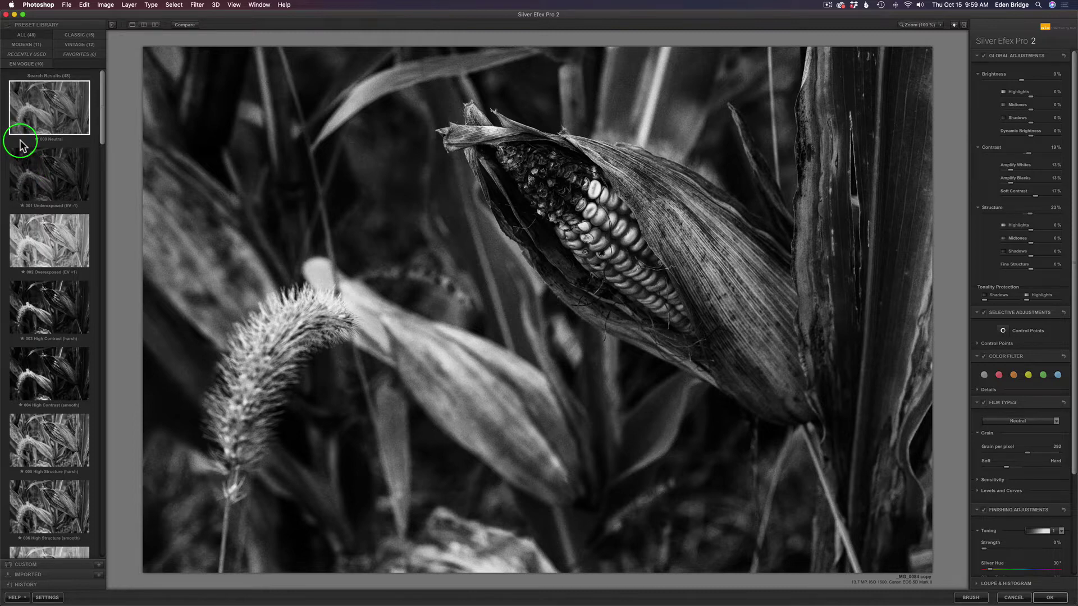
Step: Apply the 012 Push Process (N +3.0) preset, starting from the 000 Neutral baseline
click(40, 114)
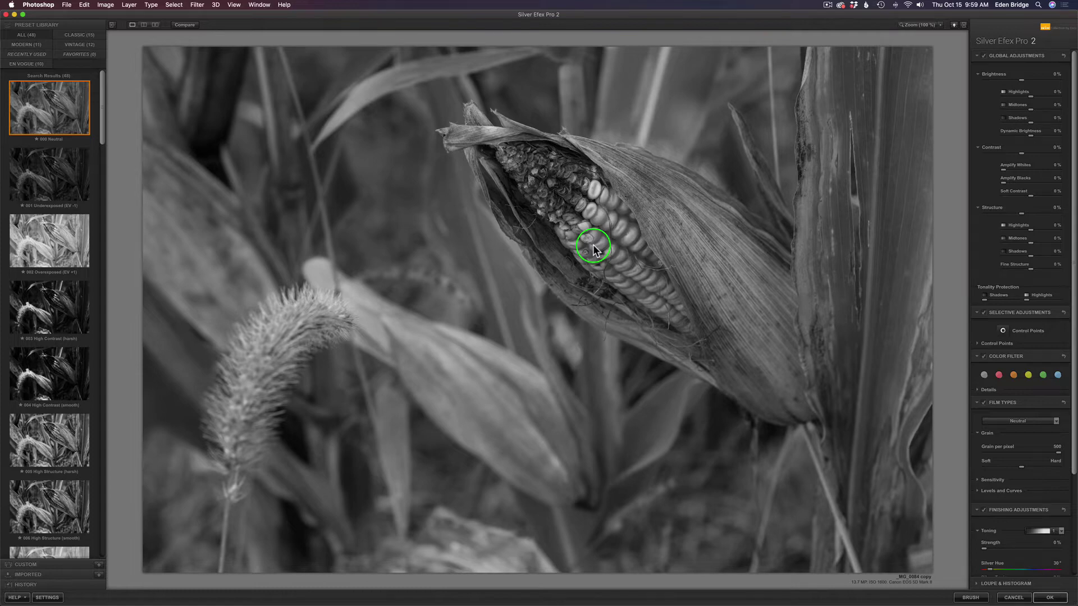
click(101, 121)
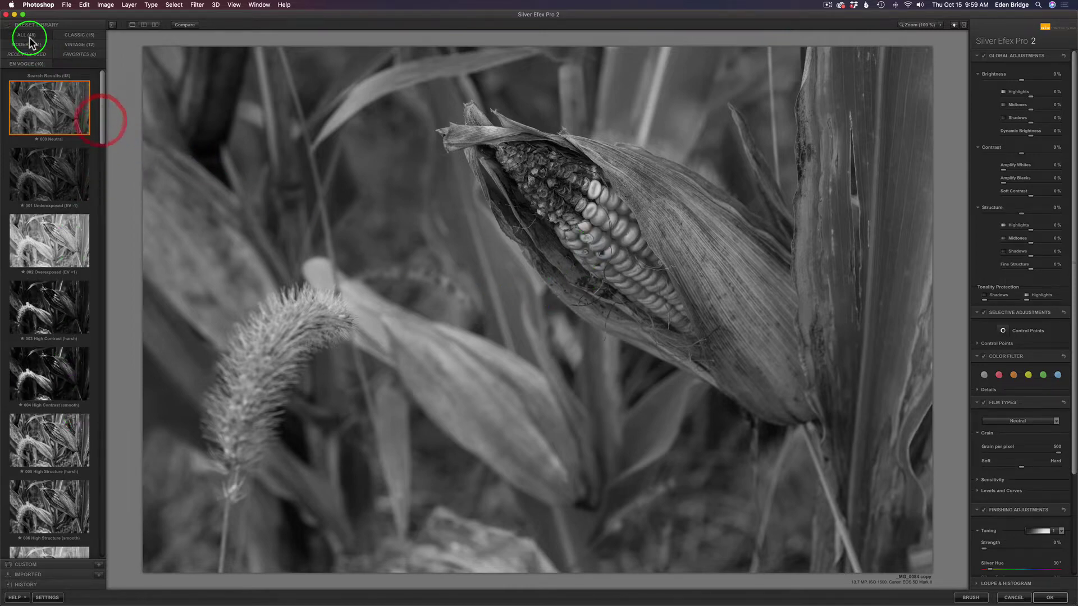
drag(102, 103, 107, 194)
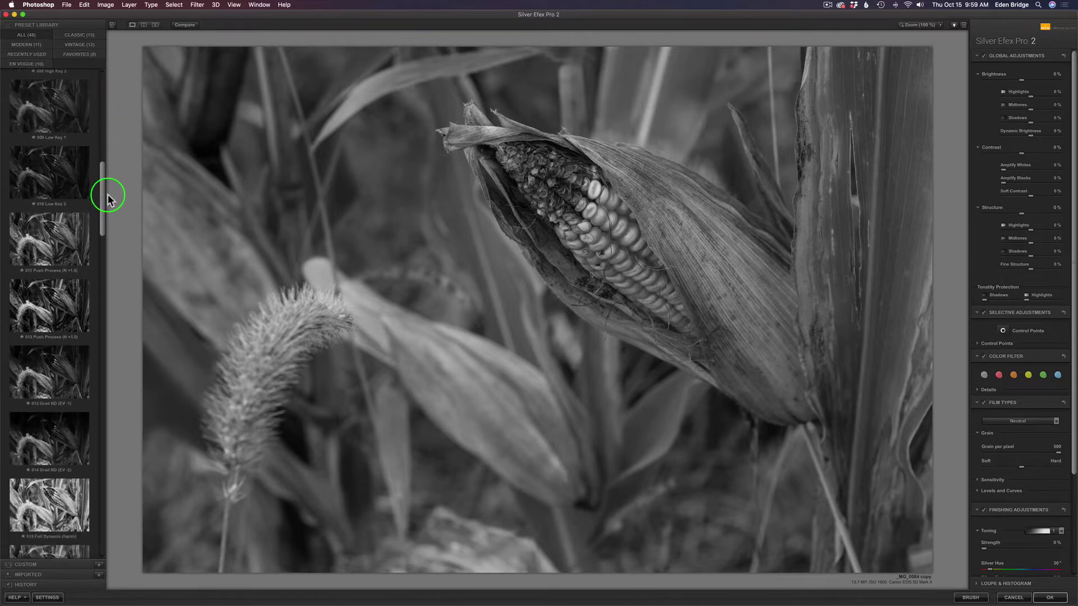
click(70, 312)
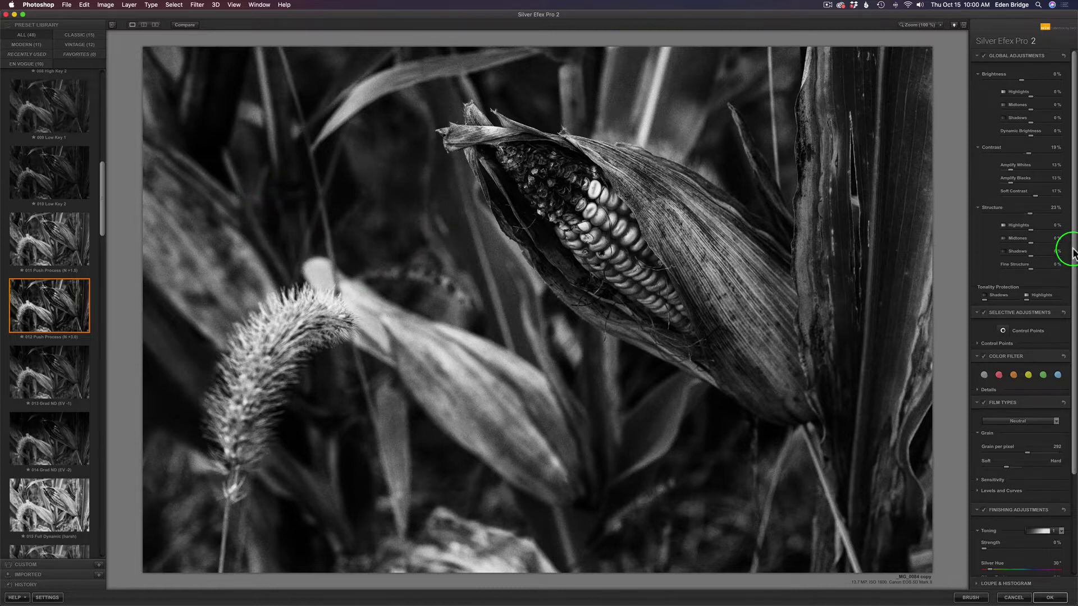
Step: Raise the Film Types grain per pixel slider to its maximum of 500
drag(1073, 250, 1073, 393)
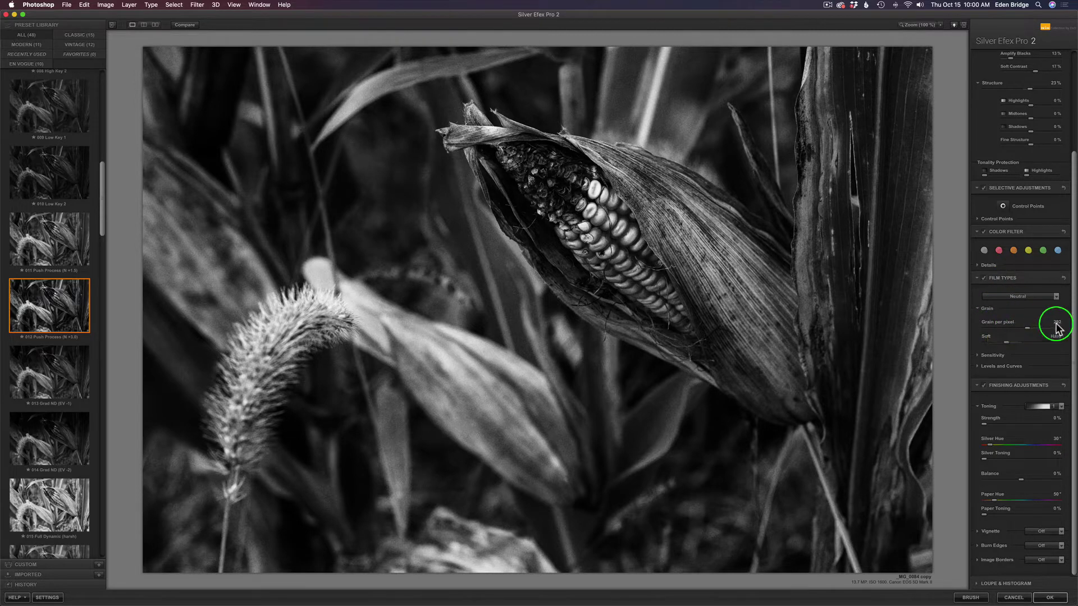
drag(1029, 329, 971, 330)
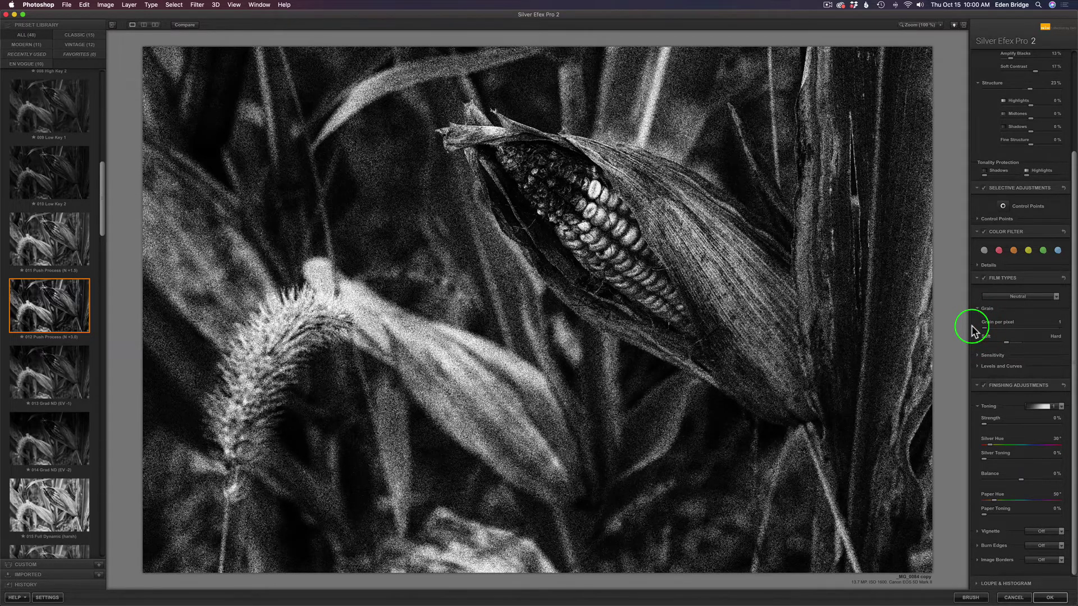
drag(971, 325, 1066, 330)
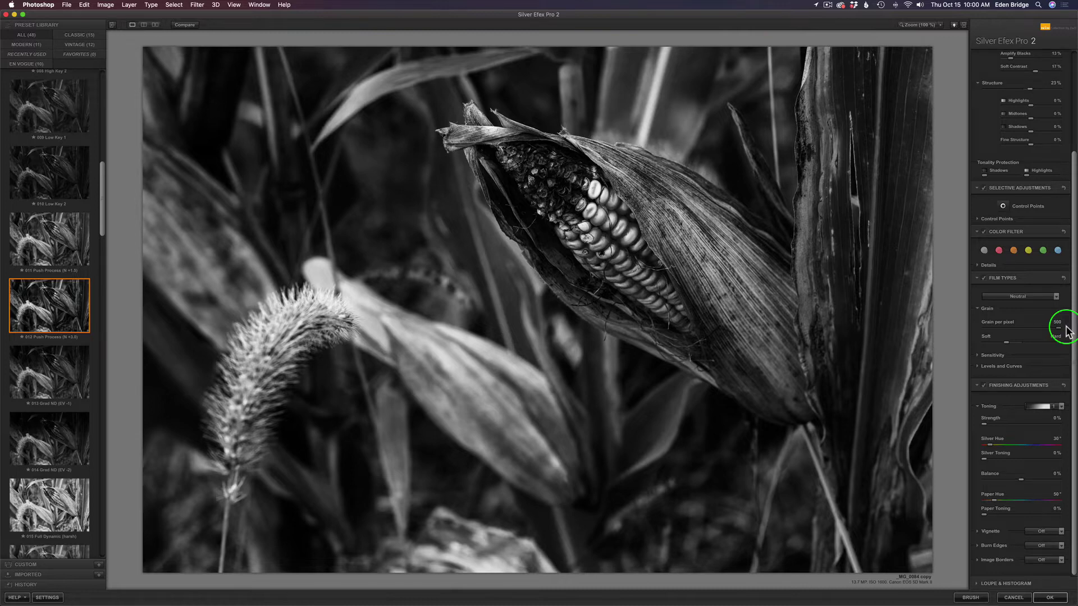
drag(1066, 332, 1065, 332)
click(1062, 332)
drag(1062, 326, 1073, 161)
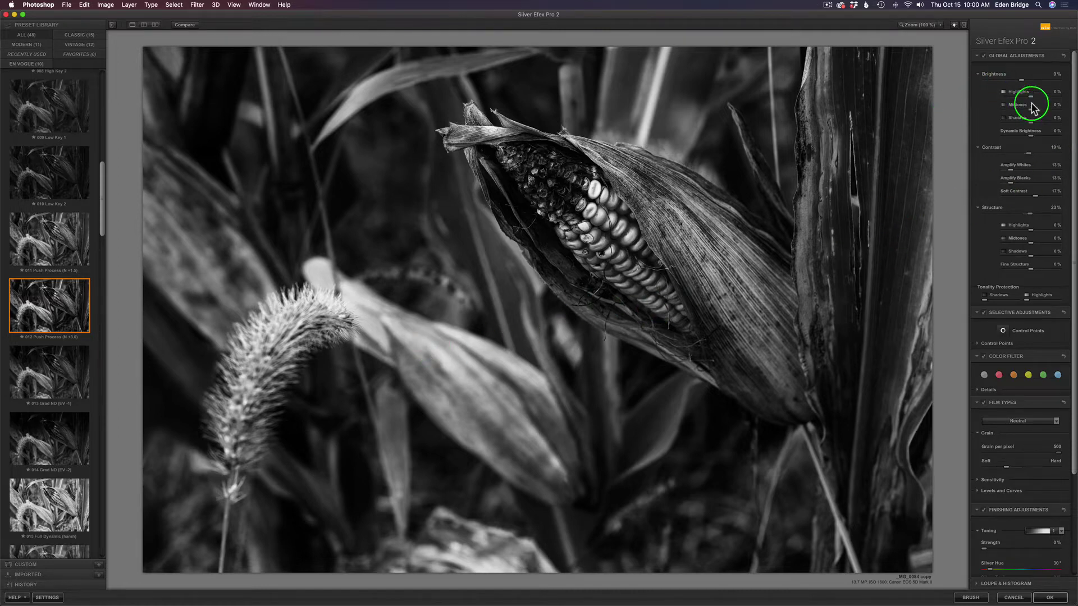
Step: Set Brightness Highlights to -76% and Dynamic Brightness to about -20%
drag(1031, 99, 1012, 99)
drag(1037, 140, 1031, 138)
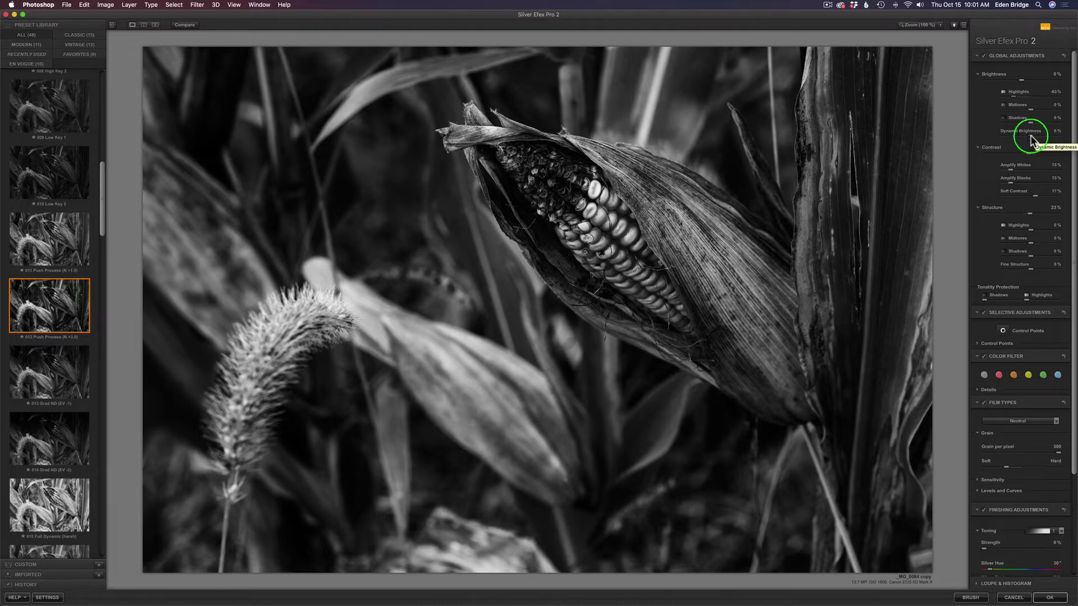
drag(1031, 140, 1024, 135)
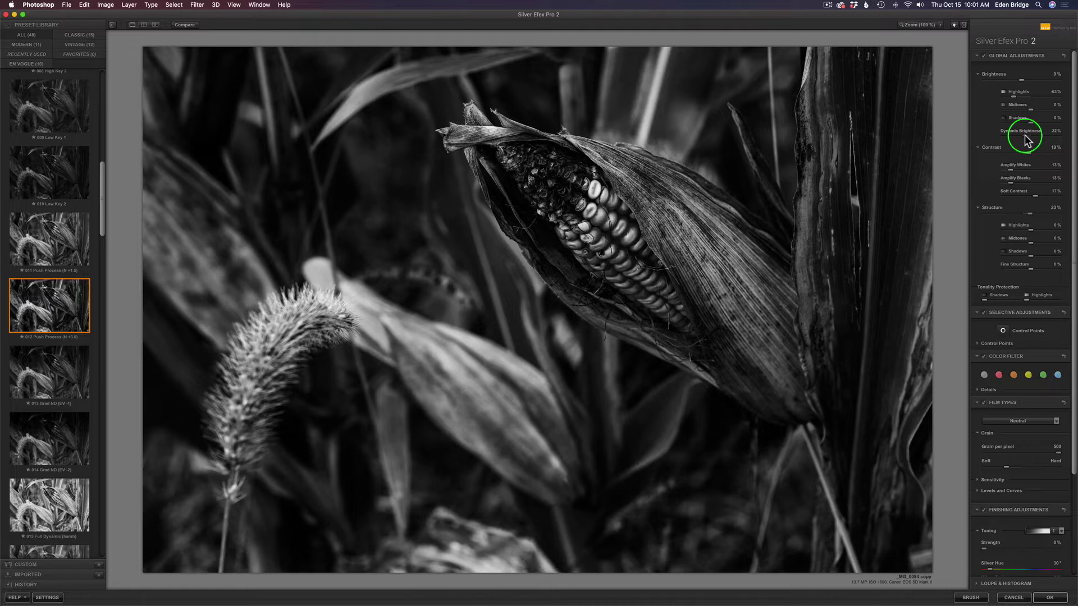
mouse_move(1025, 141)
mouse_down()
mouse_move(1039, 140)
mouse_move(1025, 141)
mouse_up()
drag(1024, 141, 1024, 135)
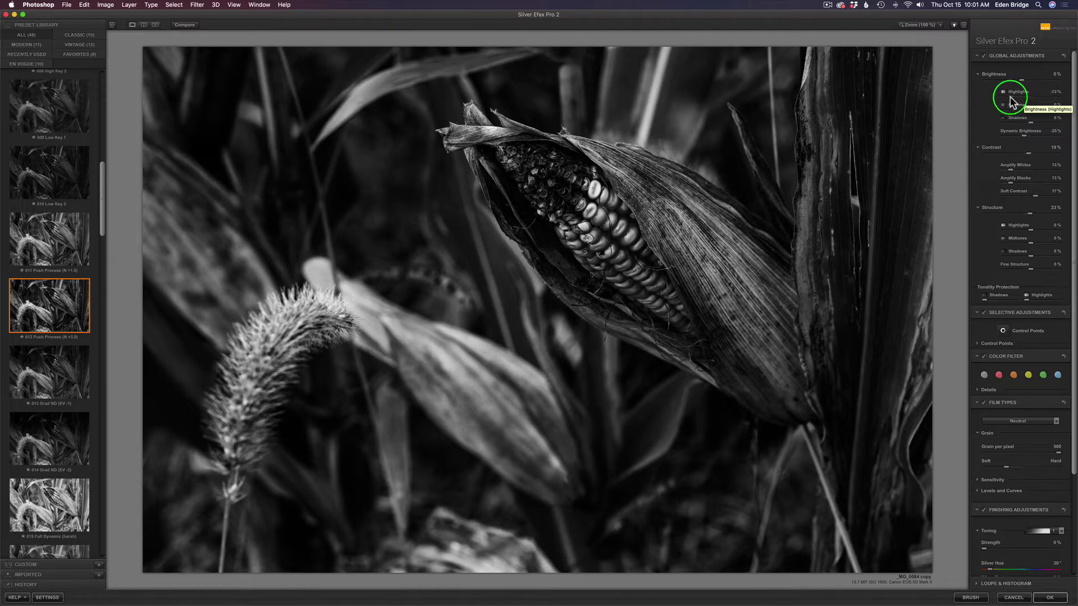
drag(1011, 99, 1006, 96)
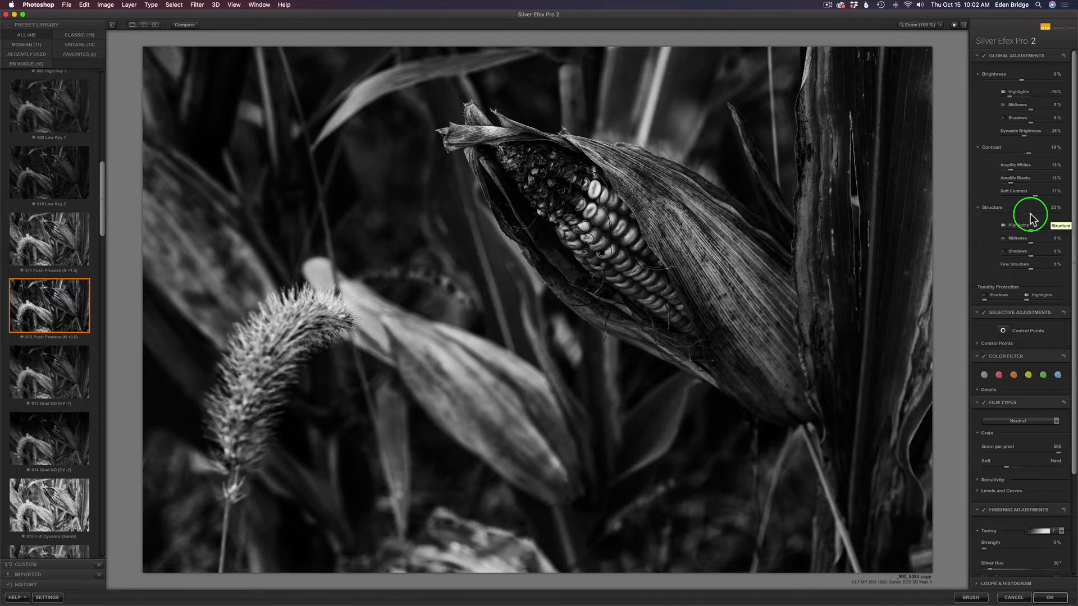
Step: Lower the Global Adjustments Structure slider to 7%
drag(1030, 216, 1016, 215)
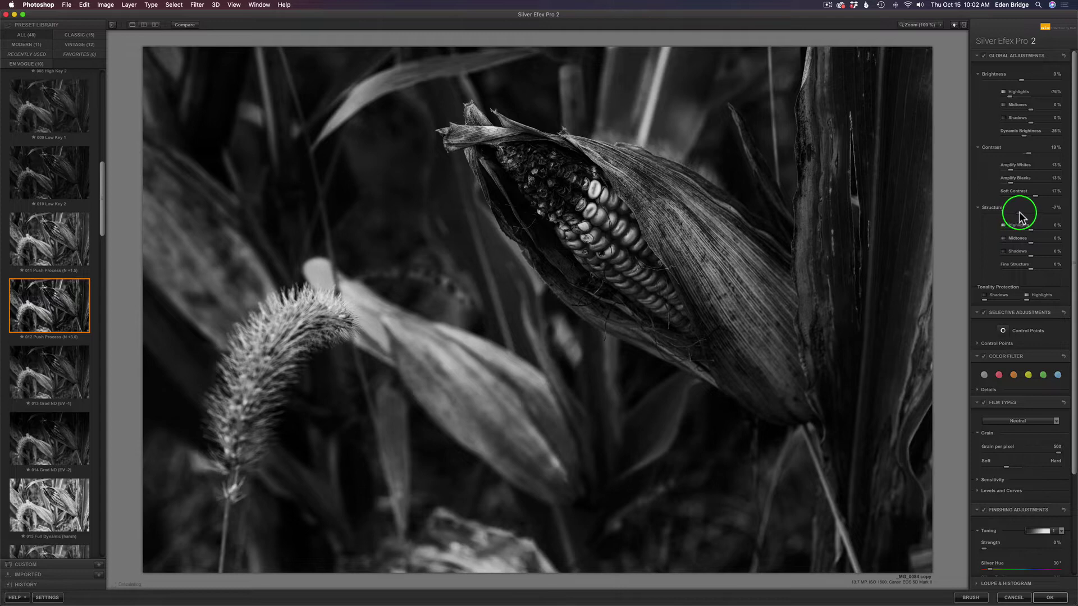
drag(1018, 215, 1021, 216)
drag(1023, 218, 1014, 219)
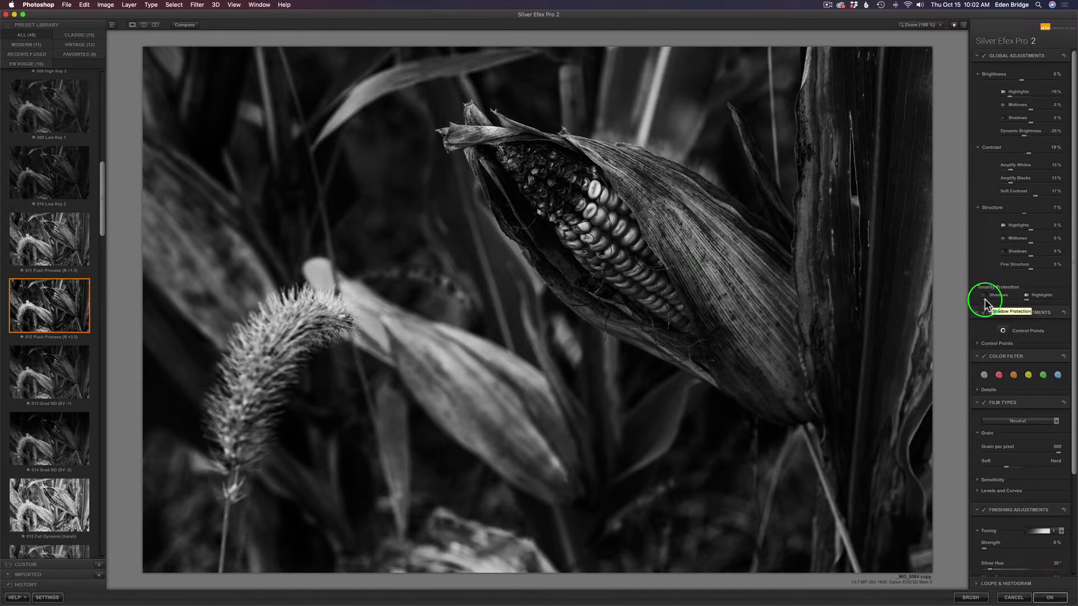
Step: Raise the Tonality Protection Shadows and Highlights sliders to preserve dark and bright detail
mouse_move(997, 298)
mouse_down()
mouse_move(1019, 300)
mouse_move(997, 306)
mouse_up()
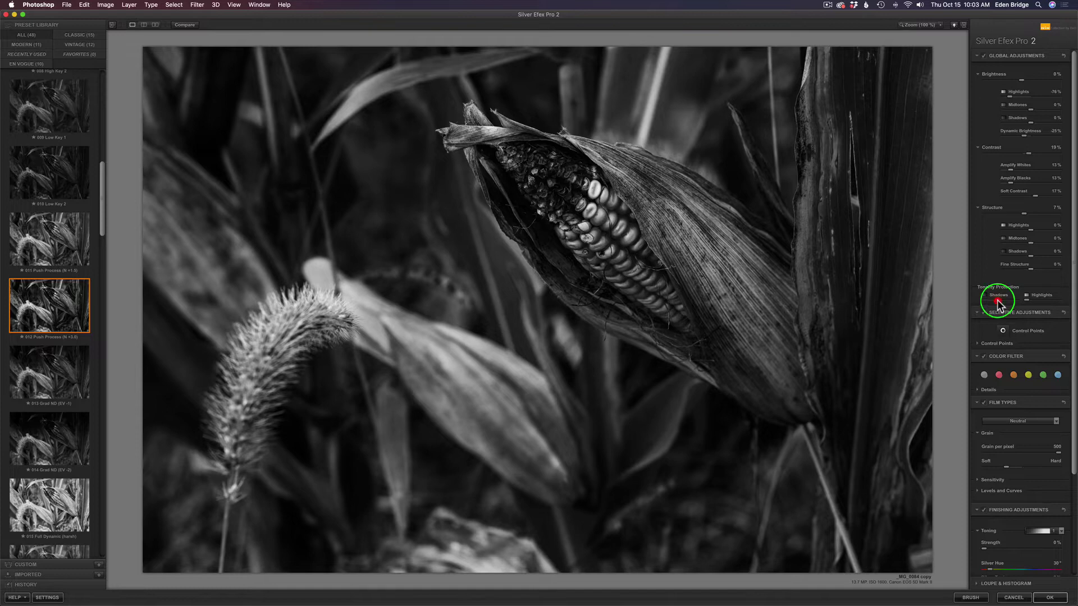
click(1027, 301)
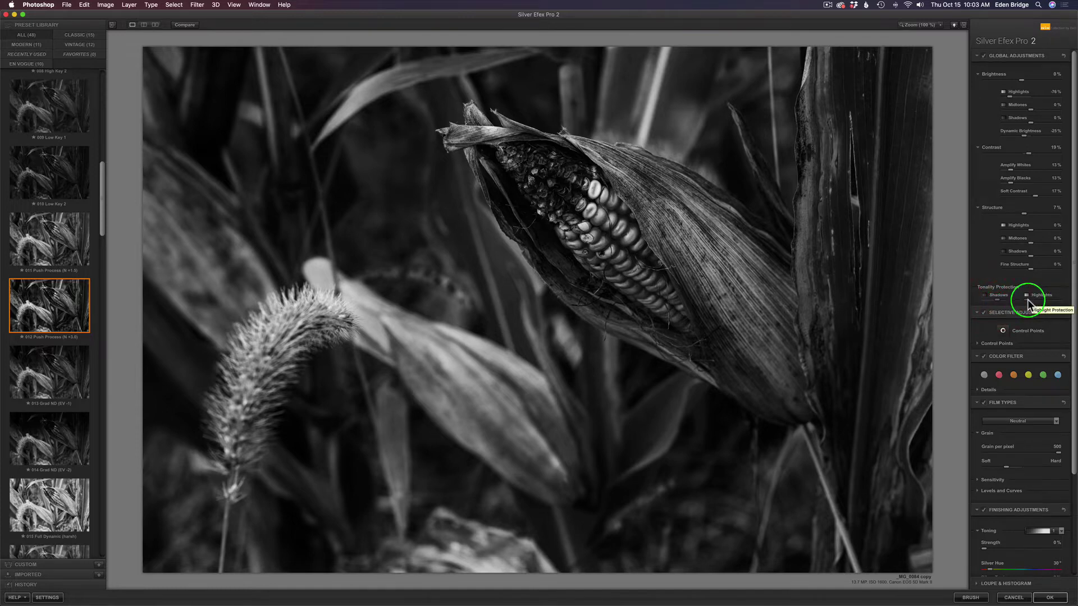
drag(1027, 303, 1069, 310)
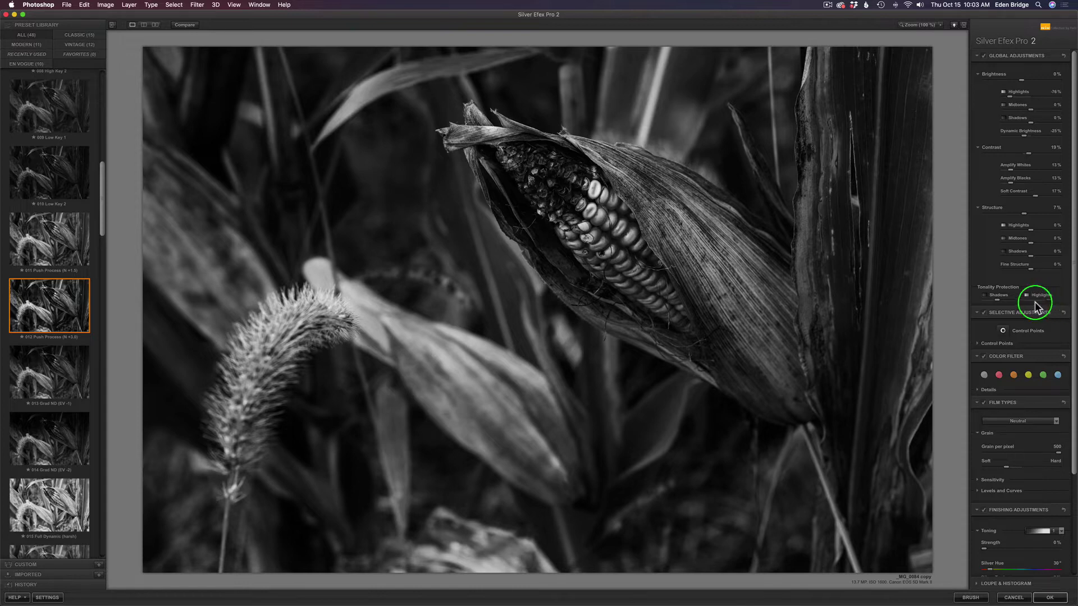
click(986, 303)
mouse_move(1034, 301)
mouse_down()
mouse_move(1049, 303)
mouse_move(1027, 305)
mouse_up()
click(989, 298)
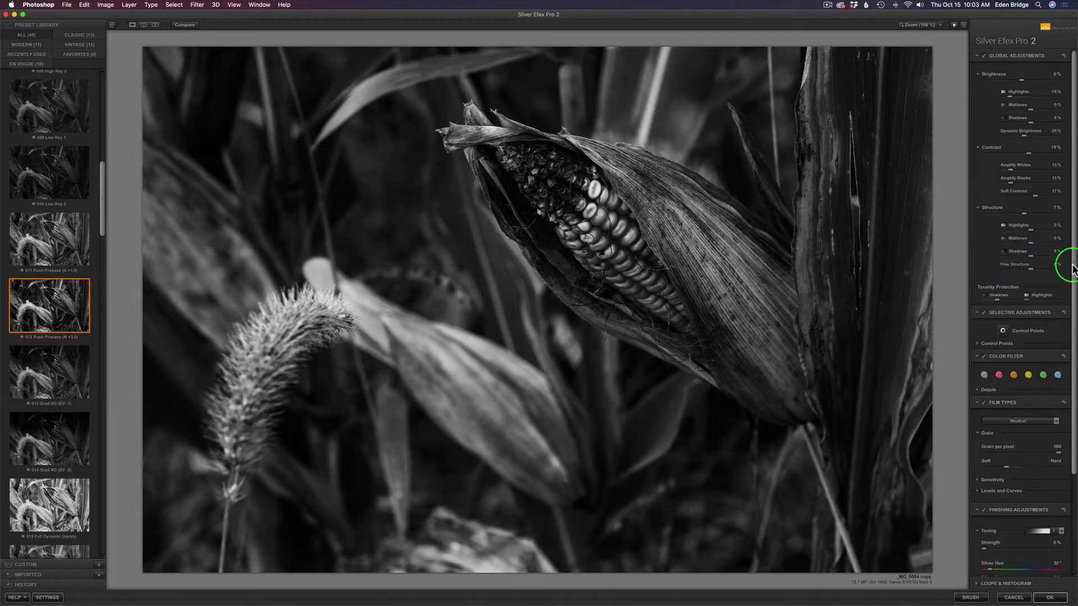
drag(1072, 268, 1073, 381)
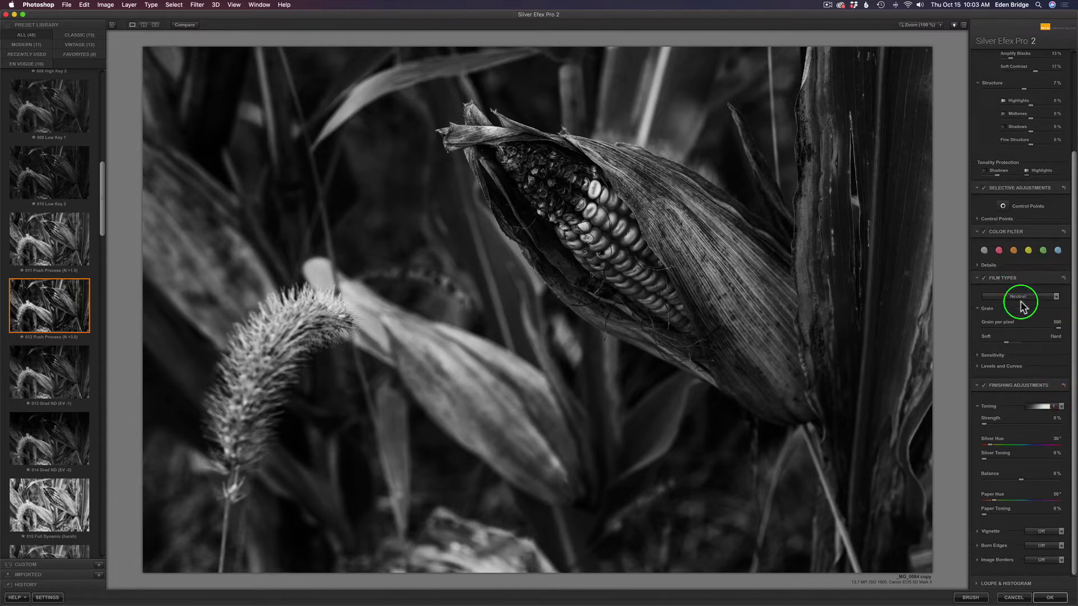
Step: Keep the Neutral film type and add Sepia toning at 27% strength
click(1056, 297)
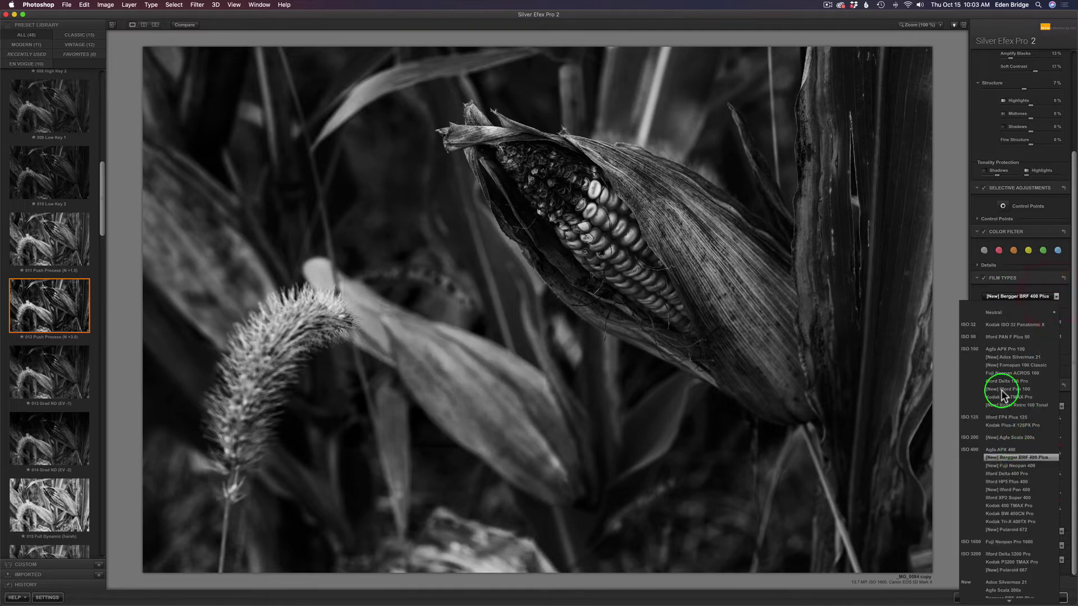
click(975, 282)
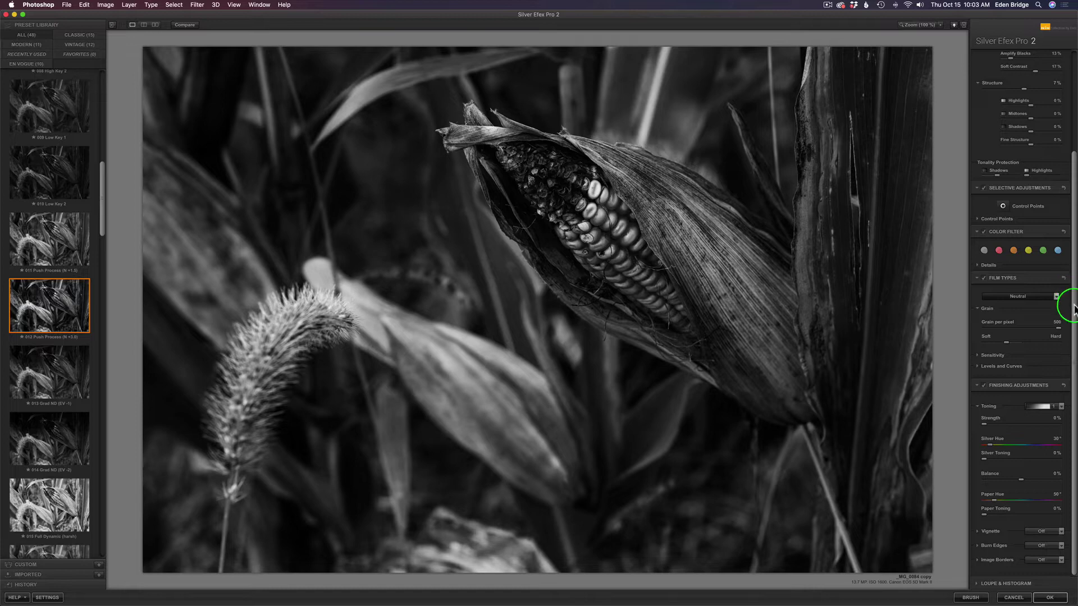
click(1061, 408)
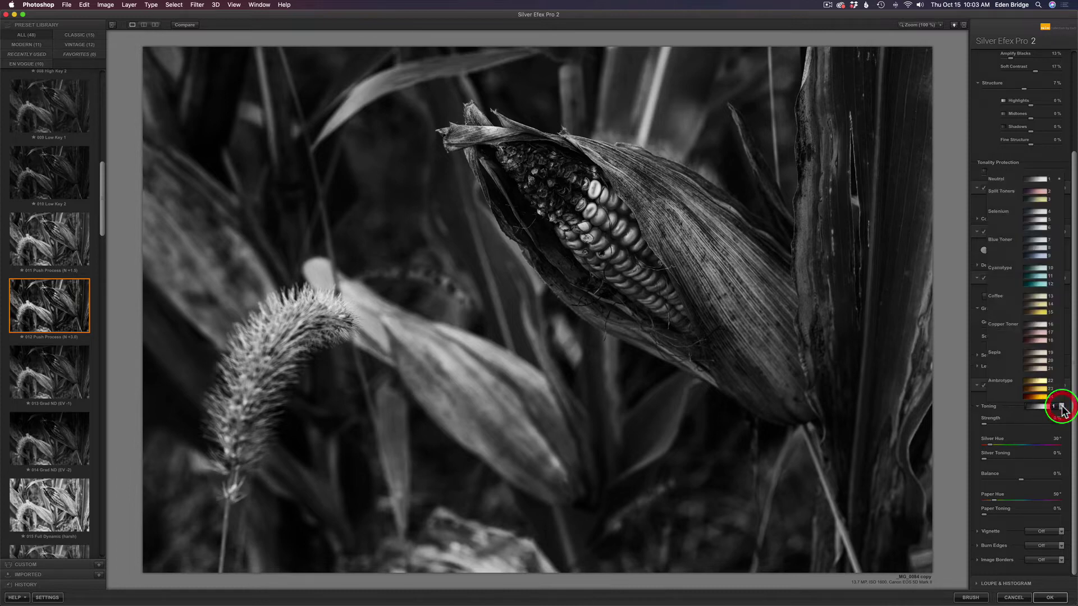
click(1038, 393)
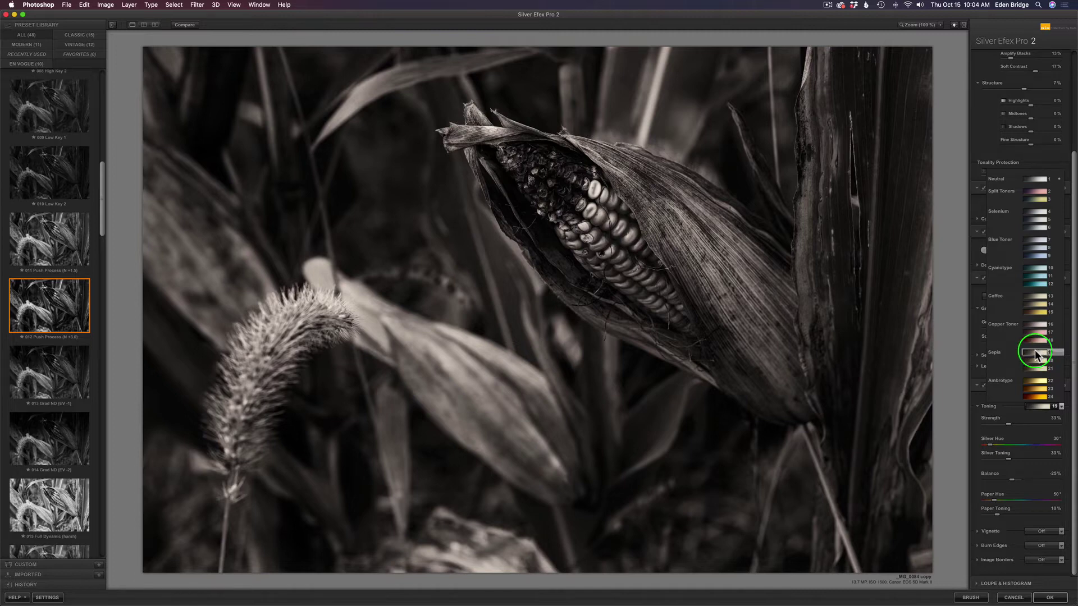
click(1038, 354)
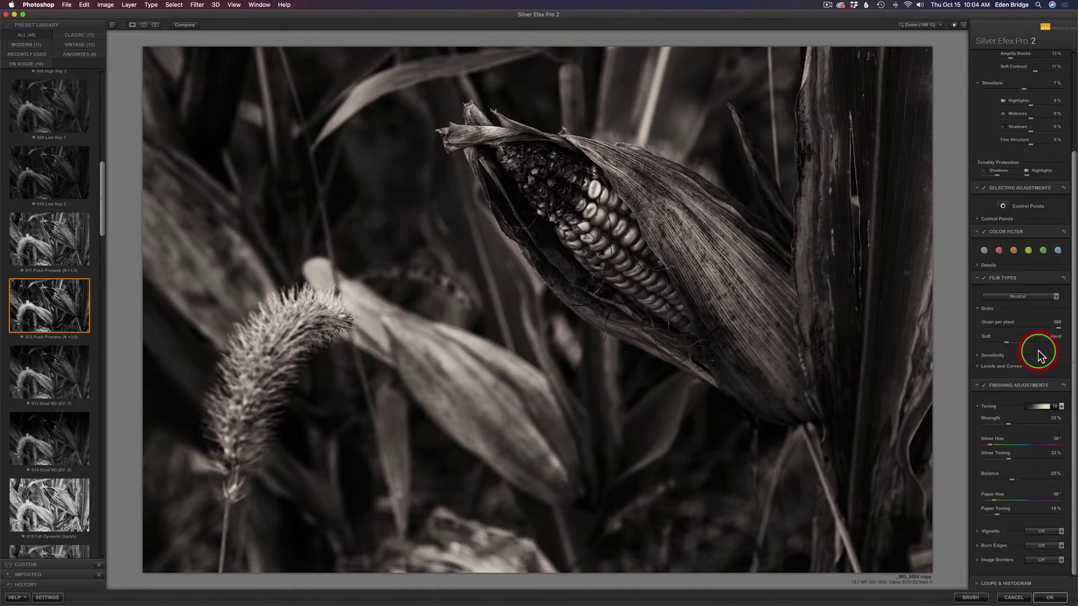
click(1019, 424)
drag(1019, 424, 1006, 424)
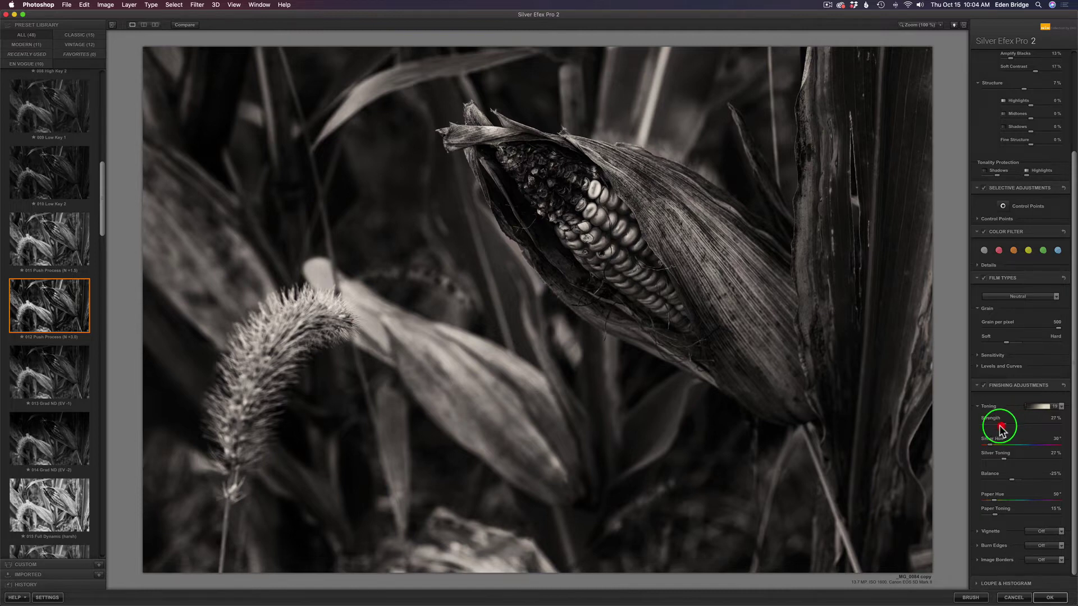
mouse_move(1075, 418)
mouse_down()
mouse_move(1073, 482)
mouse_move(1073, 472)
mouse_up()
click(1047, 546)
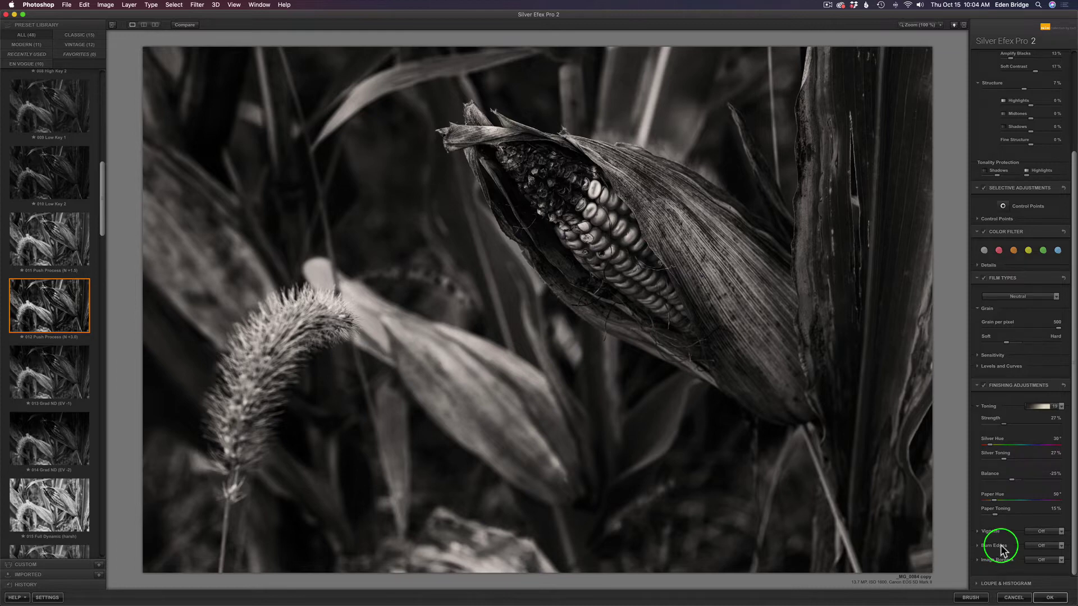
Step: Compare image border Types 1 through 7 and settle on Type 10
click(1060, 561)
click(1044, 446)
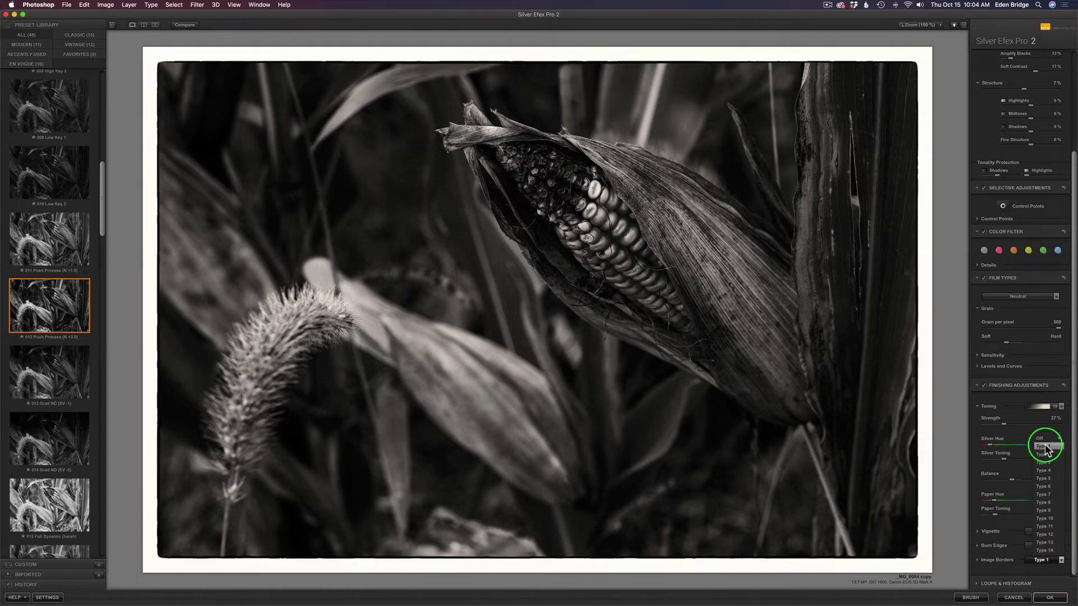
click(1043, 454)
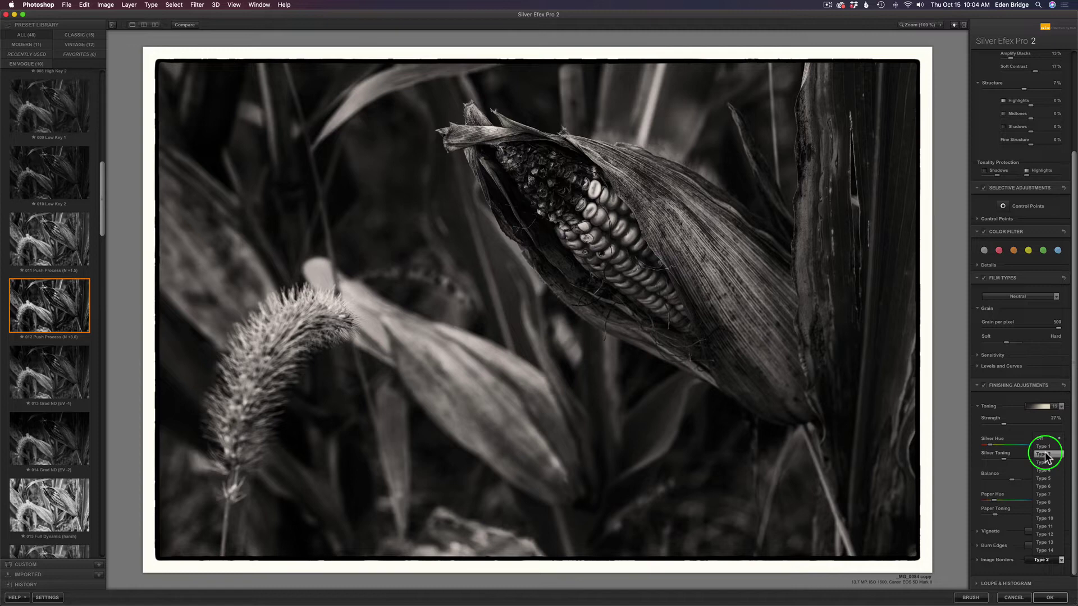
click(1044, 462)
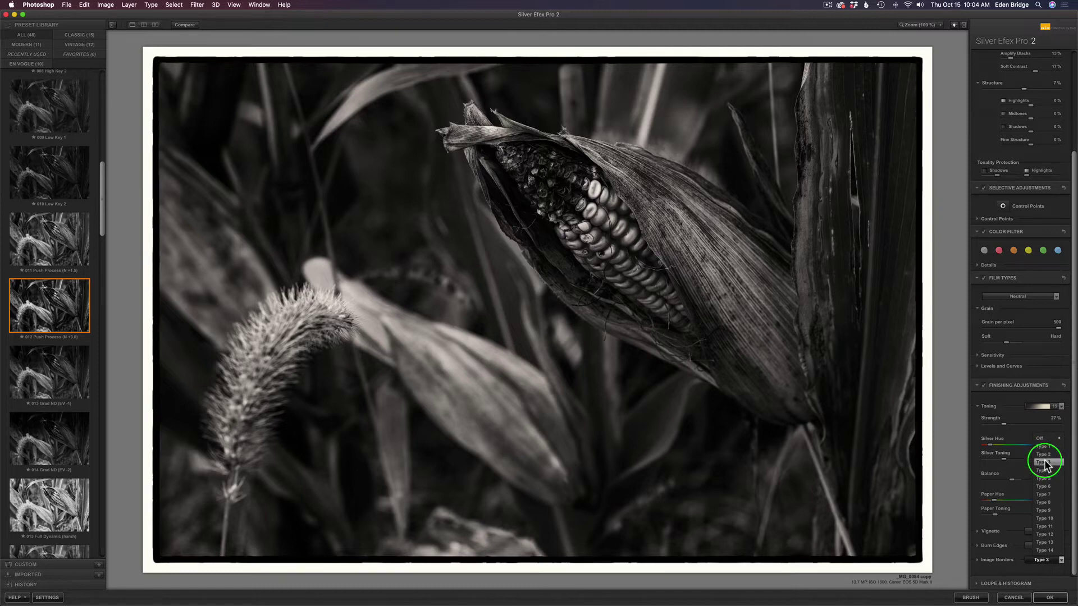
click(1044, 470)
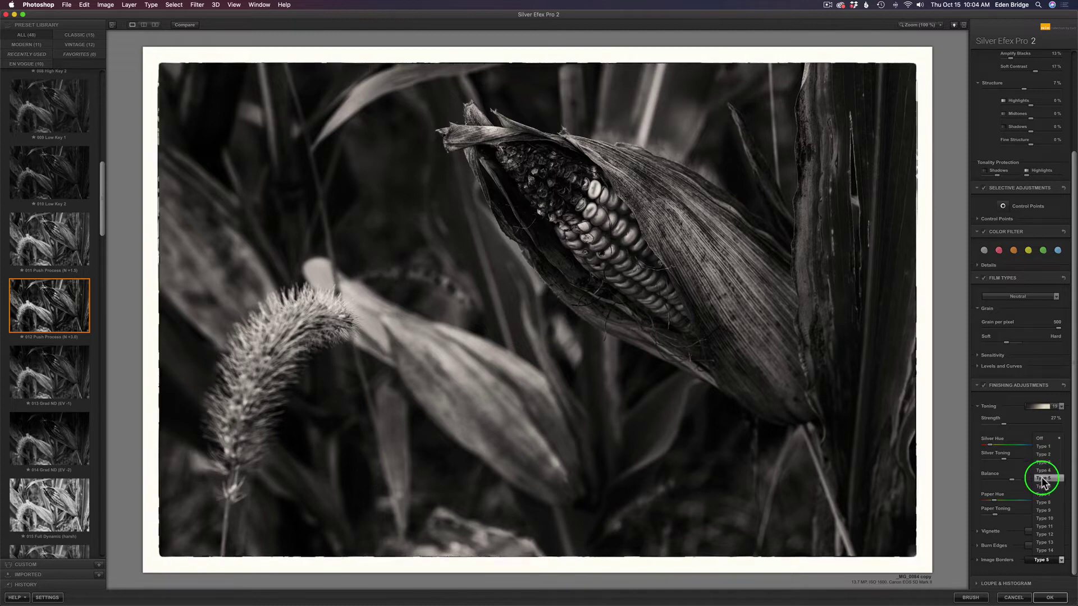
click(1042, 486)
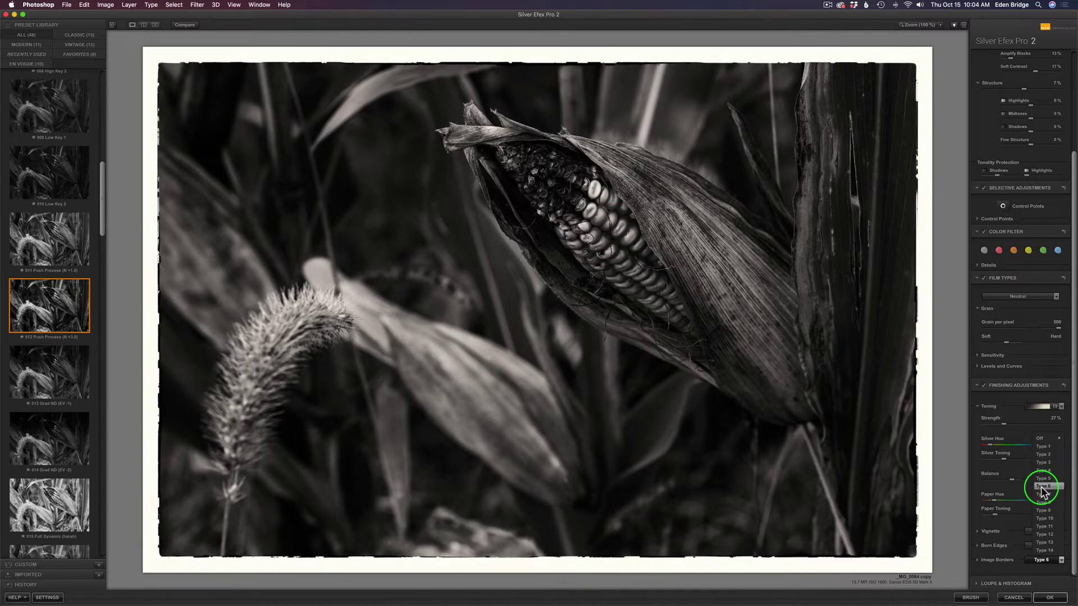
click(1043, 494)
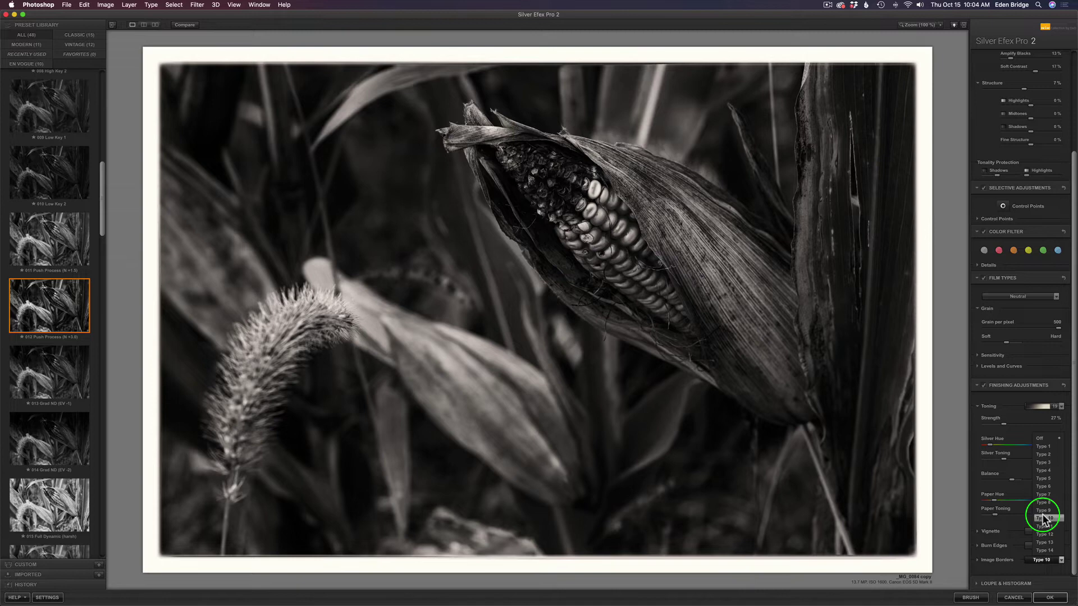
click(1042, 518)
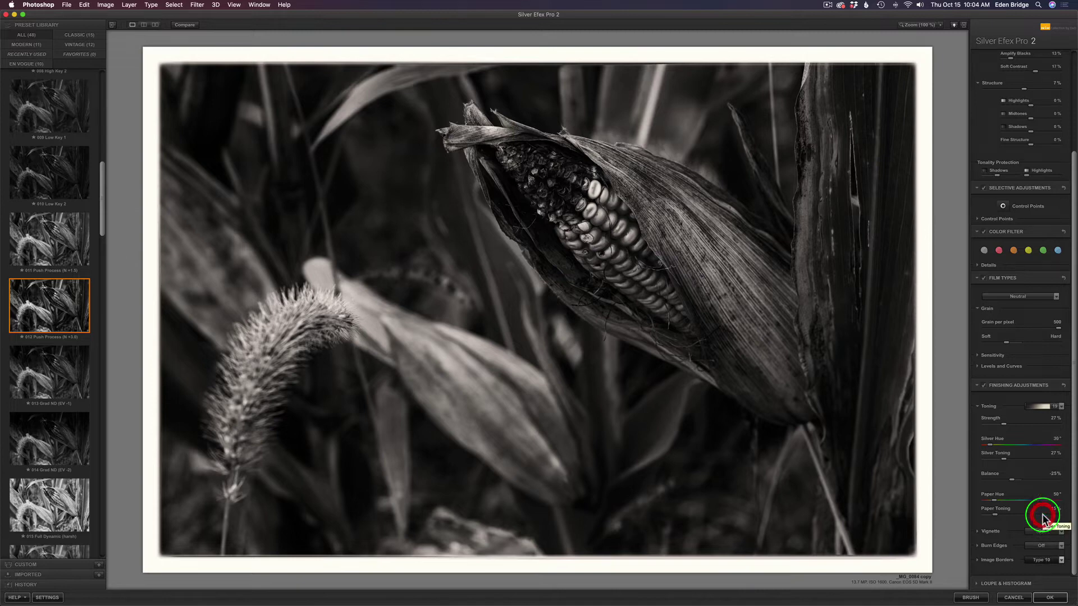
Step: Shrink the Type 10 border to -26% size and adjust its Clean/Rough edge
click(977, 559)
scroll(1073, 492, down, 2)
mouse_move(1022, 531)
mouse_down()
mouse_move(1036, 525)
mouse_move(1025, 530)
mouse_up()
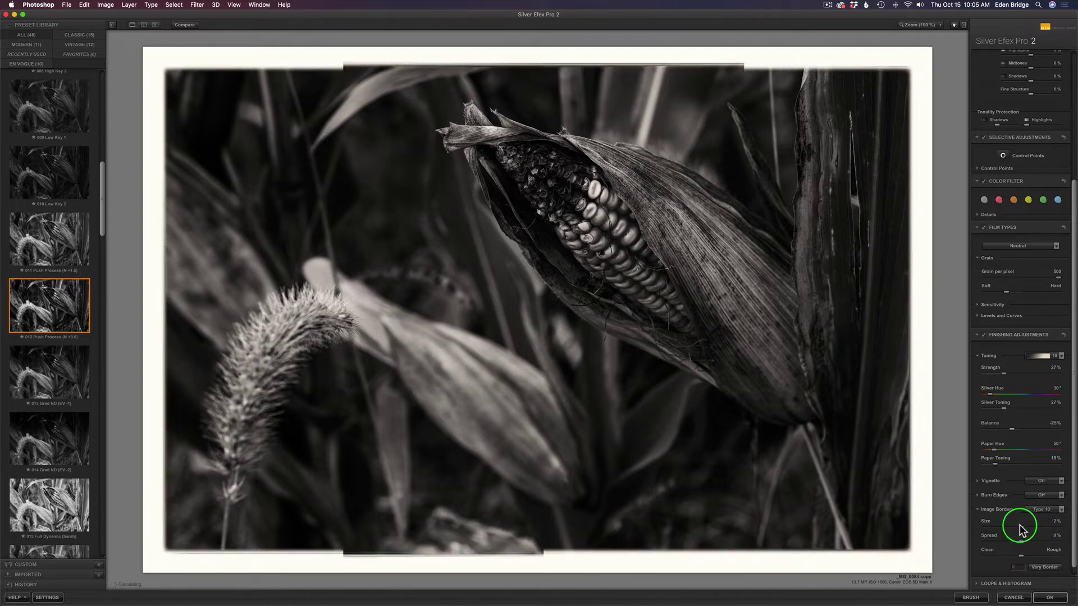
drag(1019, 531, 1012, 530)
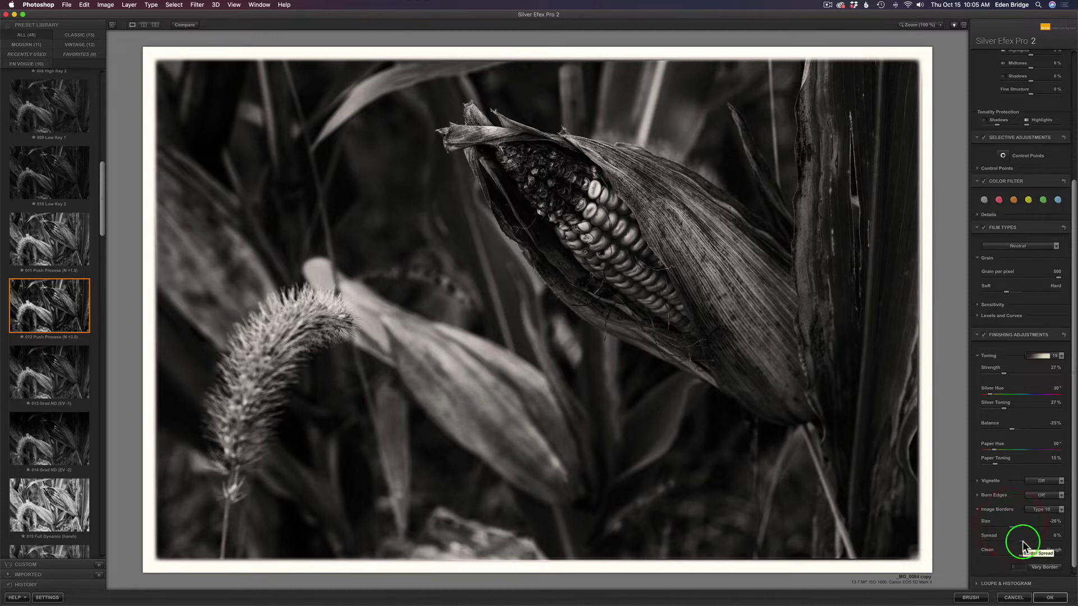
drag(1024, 559, 1021, 559)
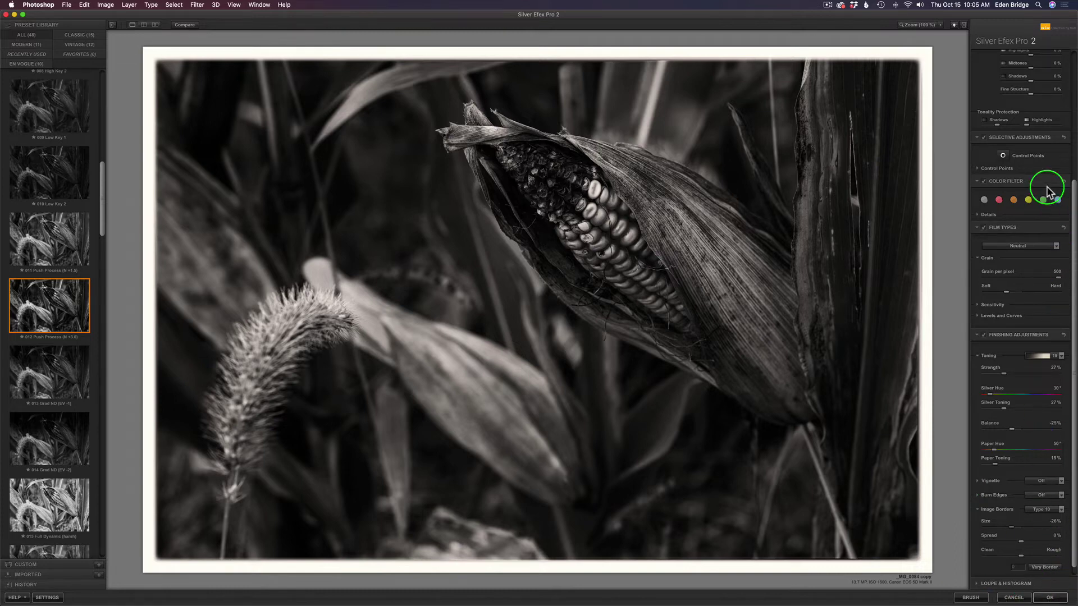
click(1002, 156)
Step: Apply the conversion as a 'Nik Collection' layer in Photoshop and bring up the TK7 Go panel
click(1051, 599)
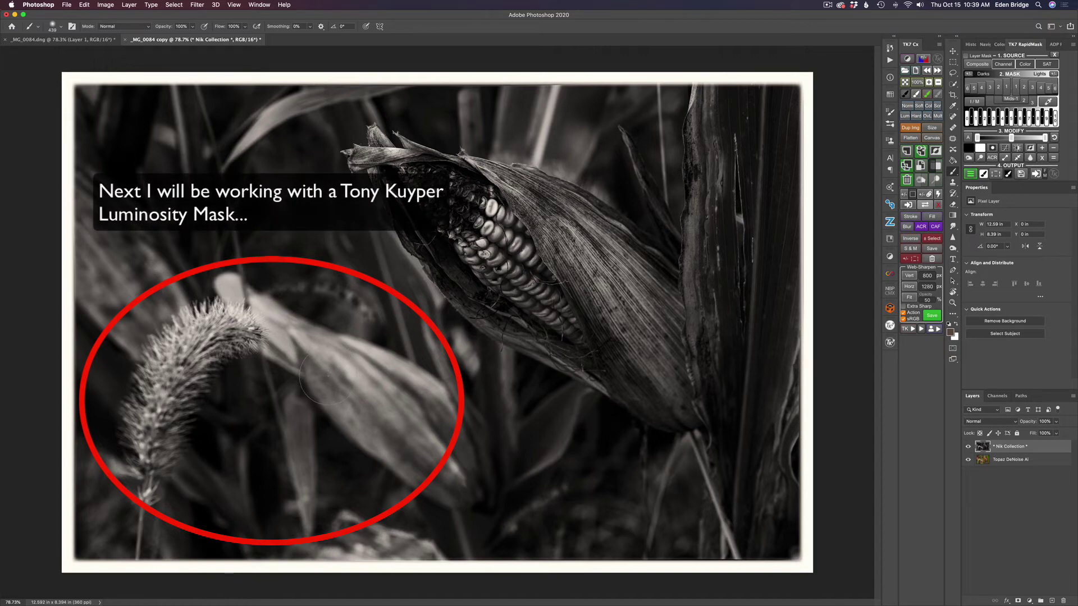
click(975, 85)
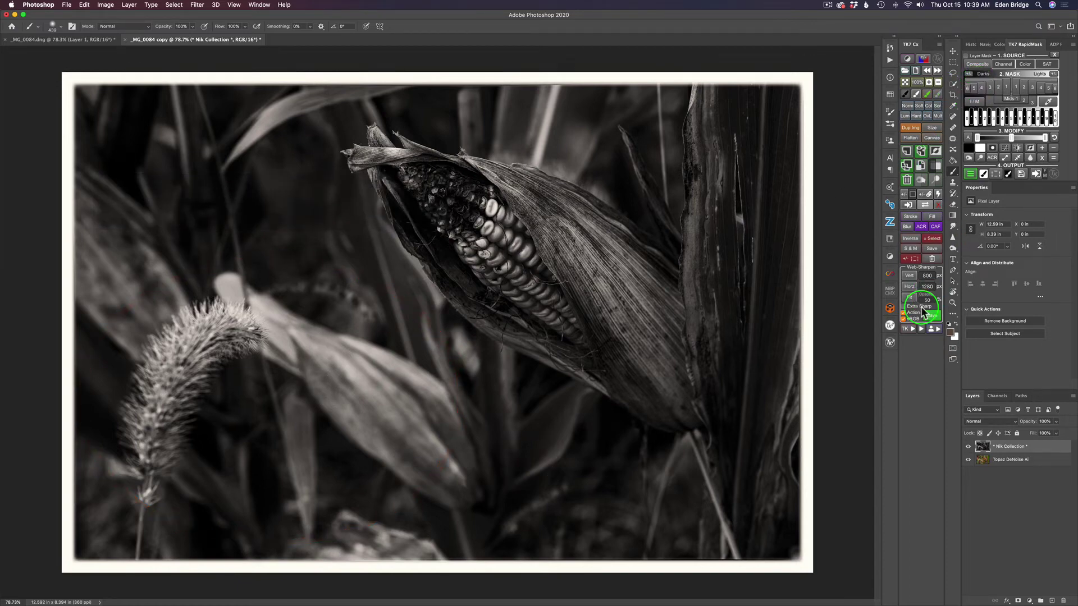
click(890, 325)
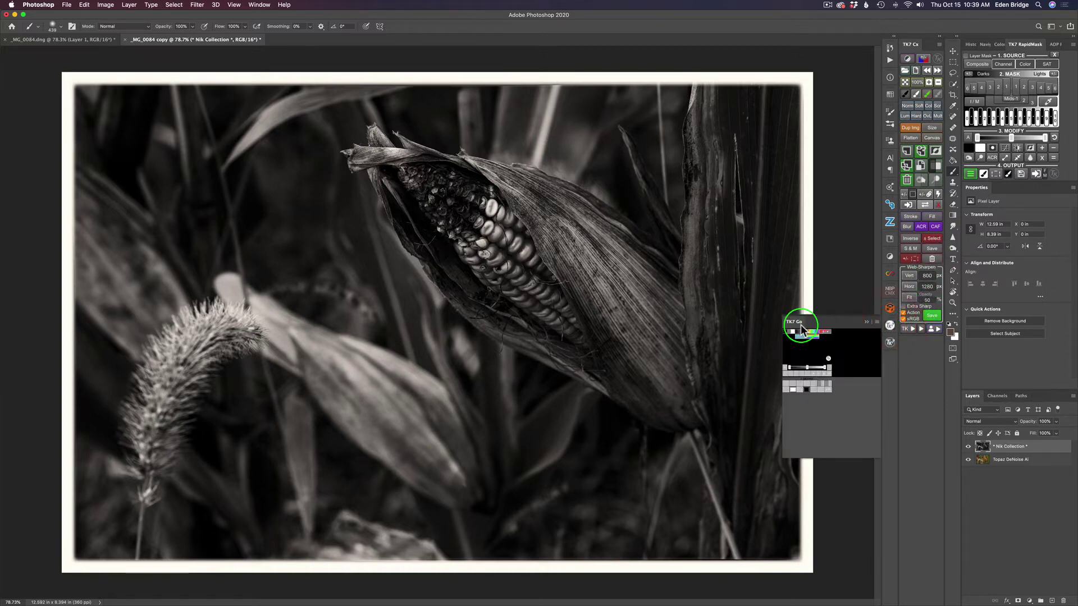
Step: Preview the Lights 1, 2 and 3 luminosity masks, then settle on Lights 2
click(890, 323)
click(1017, 65)
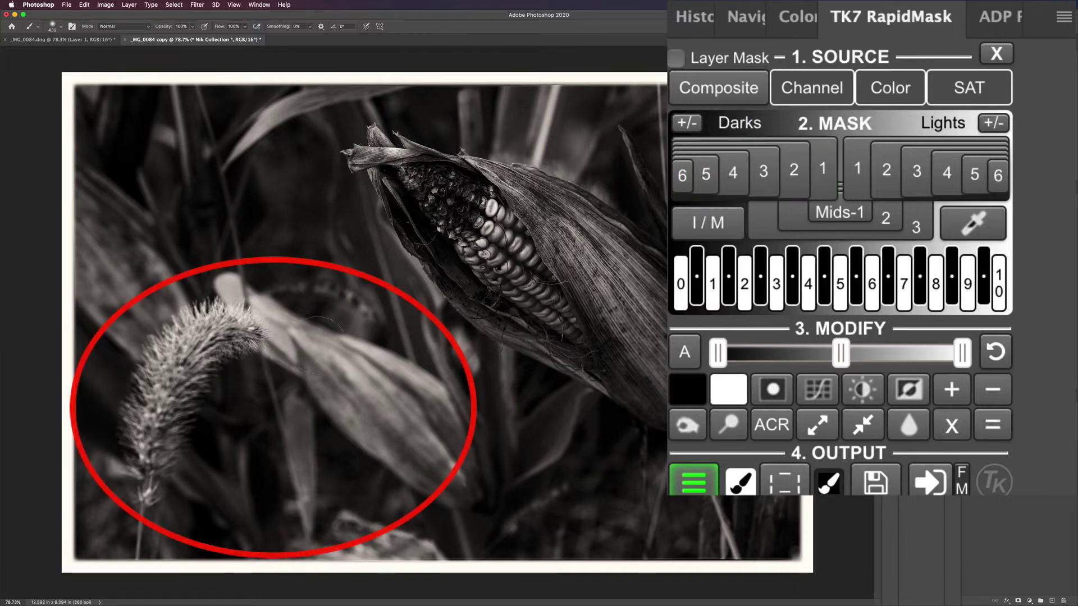
click(859, 171)
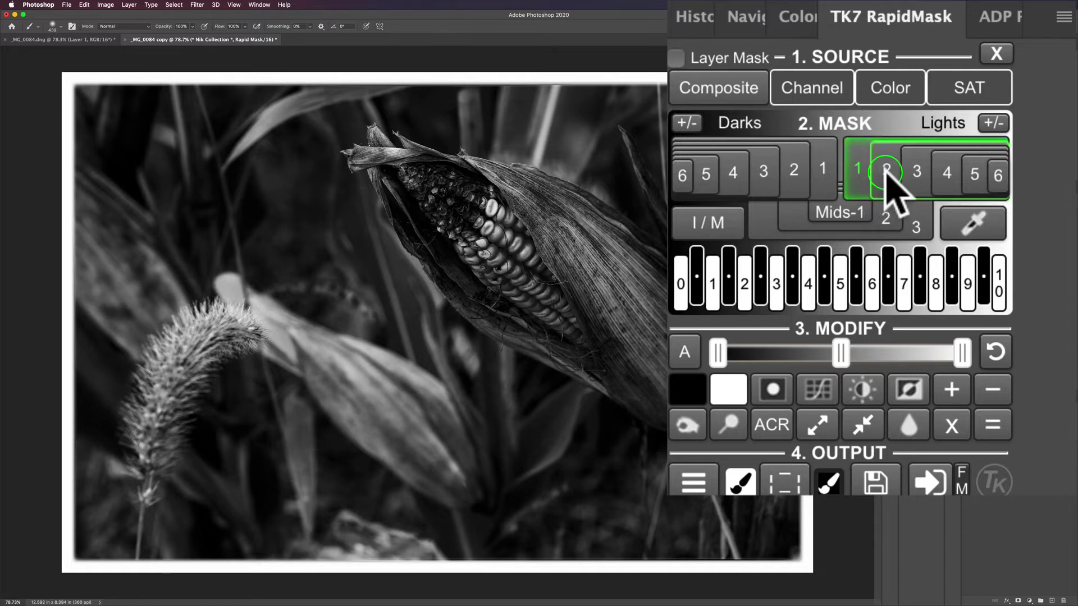
click(886, 171)
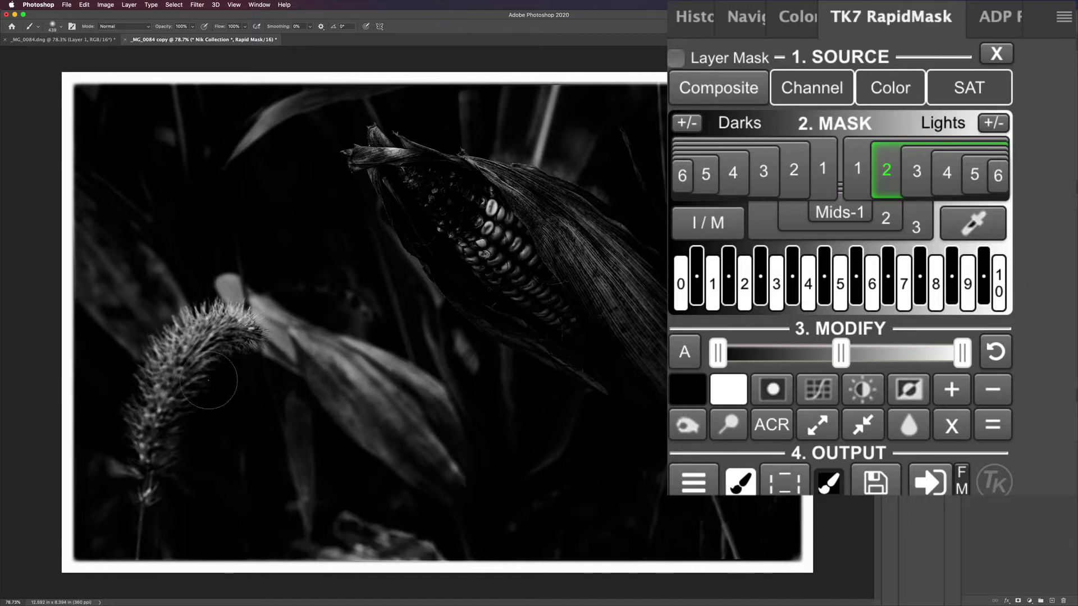
click(690, 287)
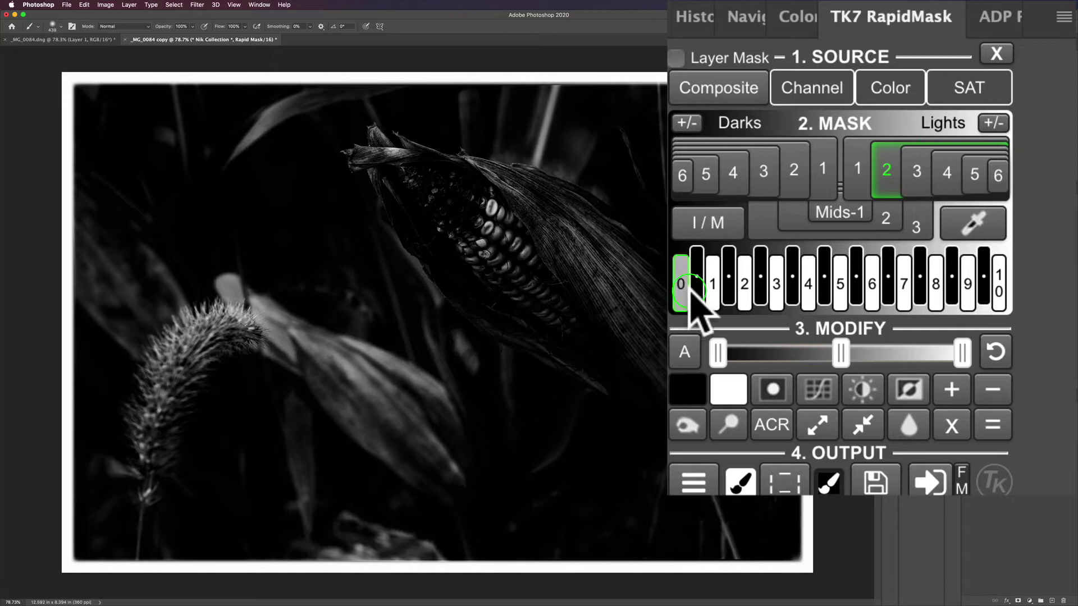
click(920, 179)
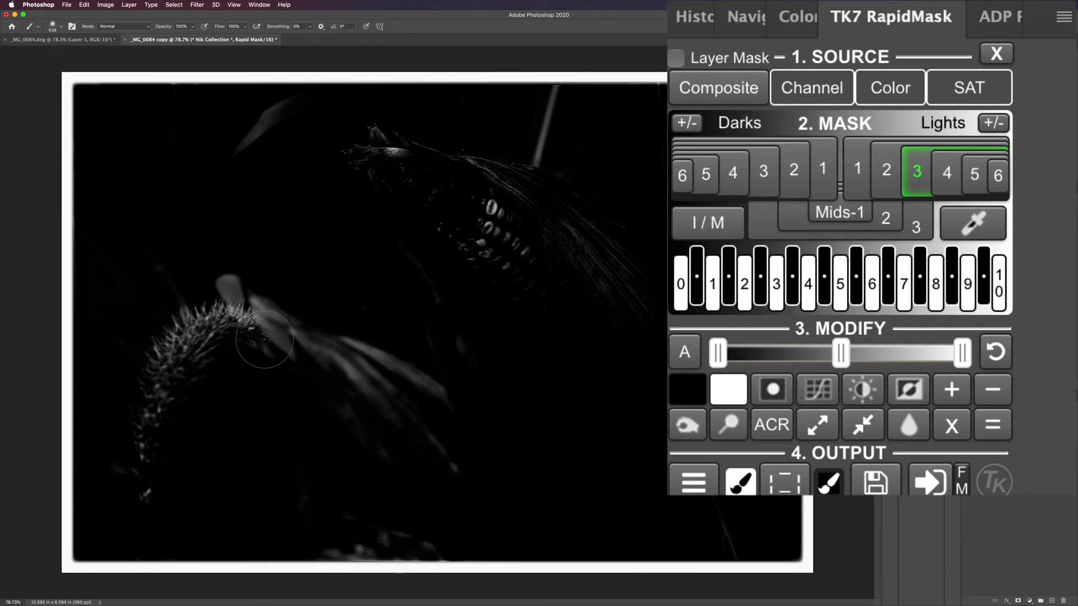
click(947, 175)
click(819, 428)
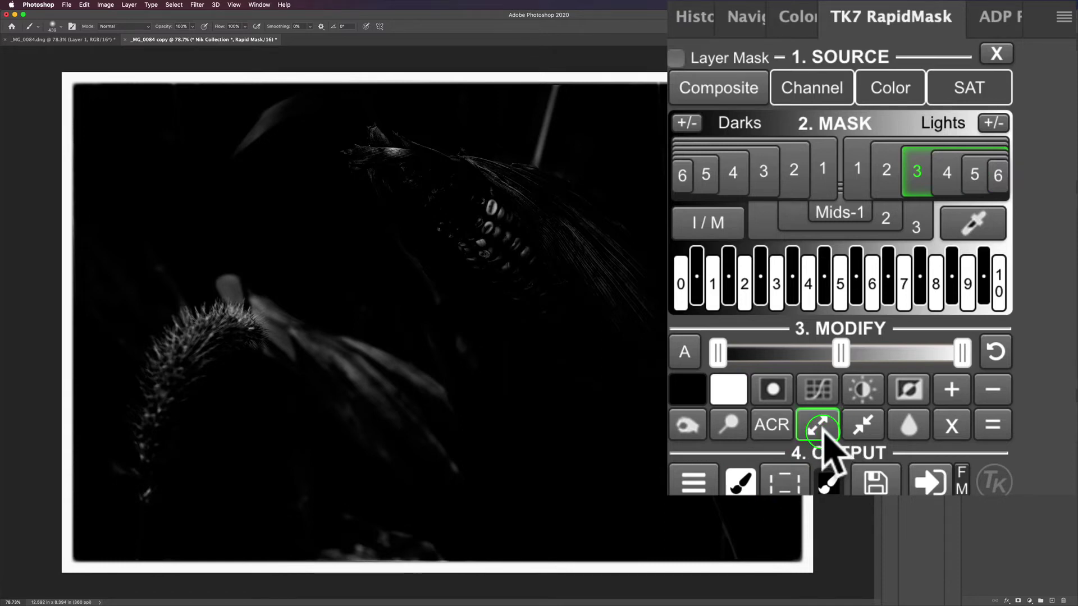
click(888, 173)
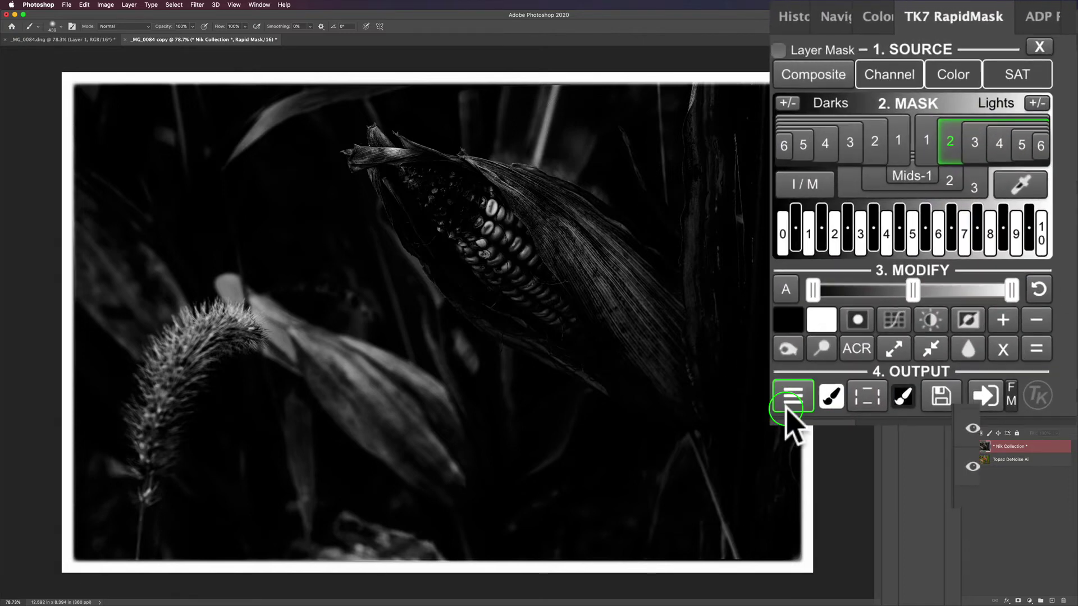
Step: In TK7 RapidMask, choose the Lights 2 luminosity range and output it as a Curves adjustment
click(1023, 90)
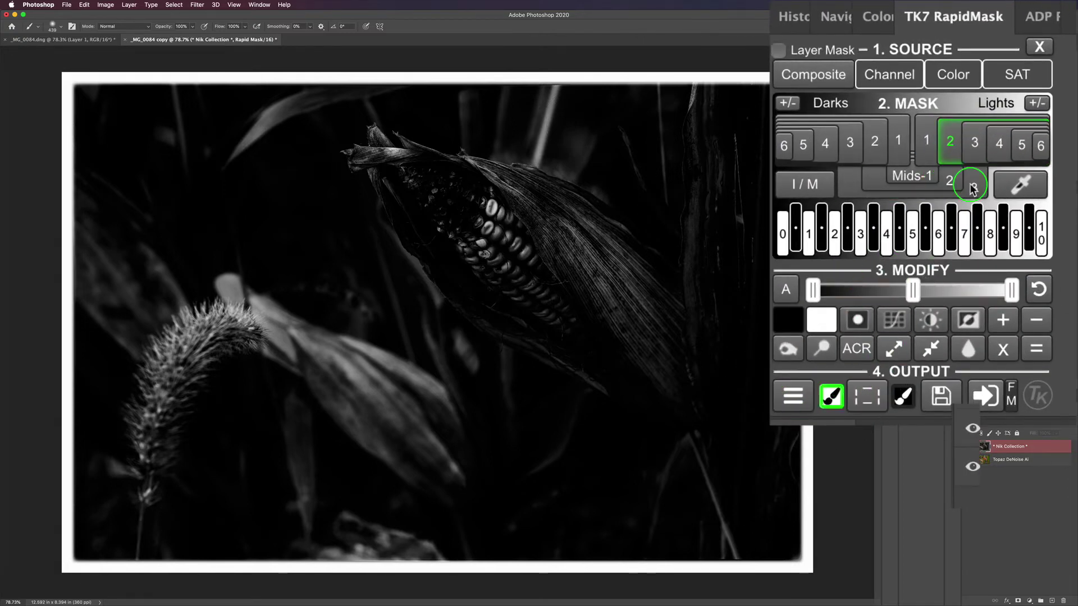
click(793, 396)
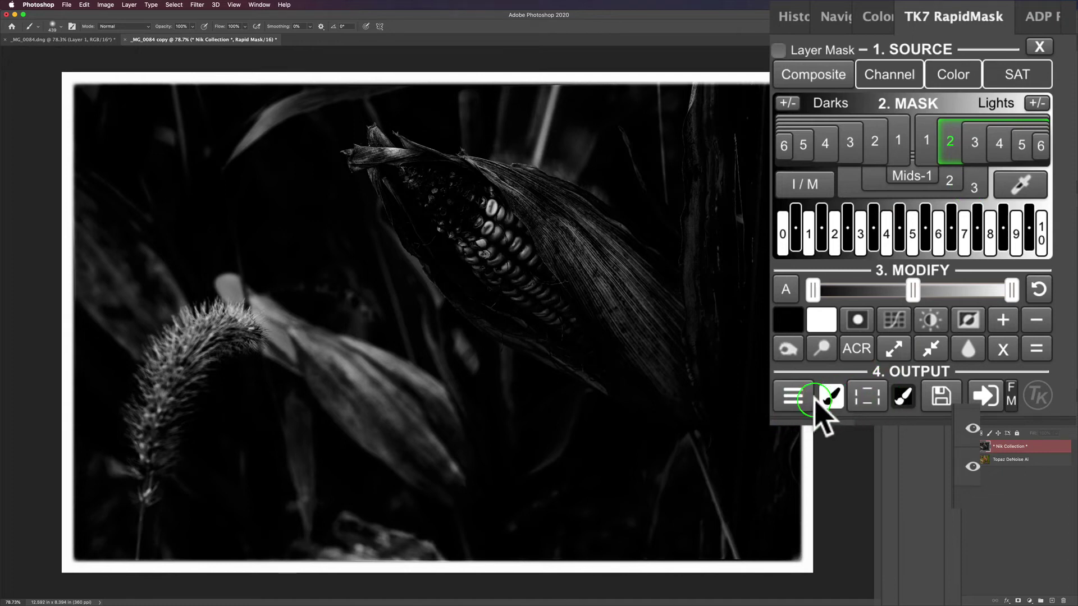
click(796, 397)
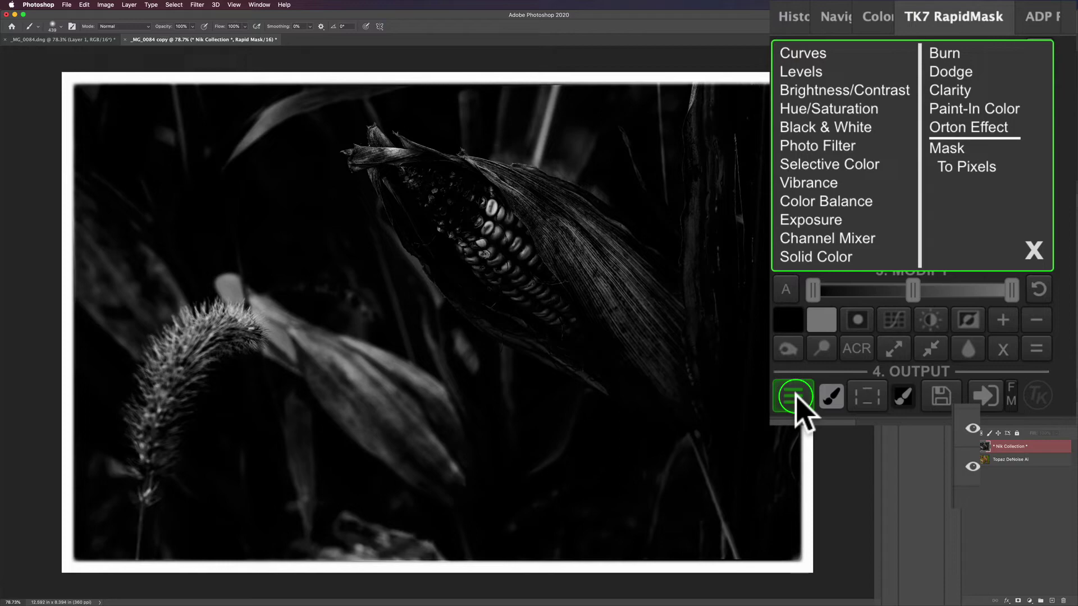
click(804, 53)
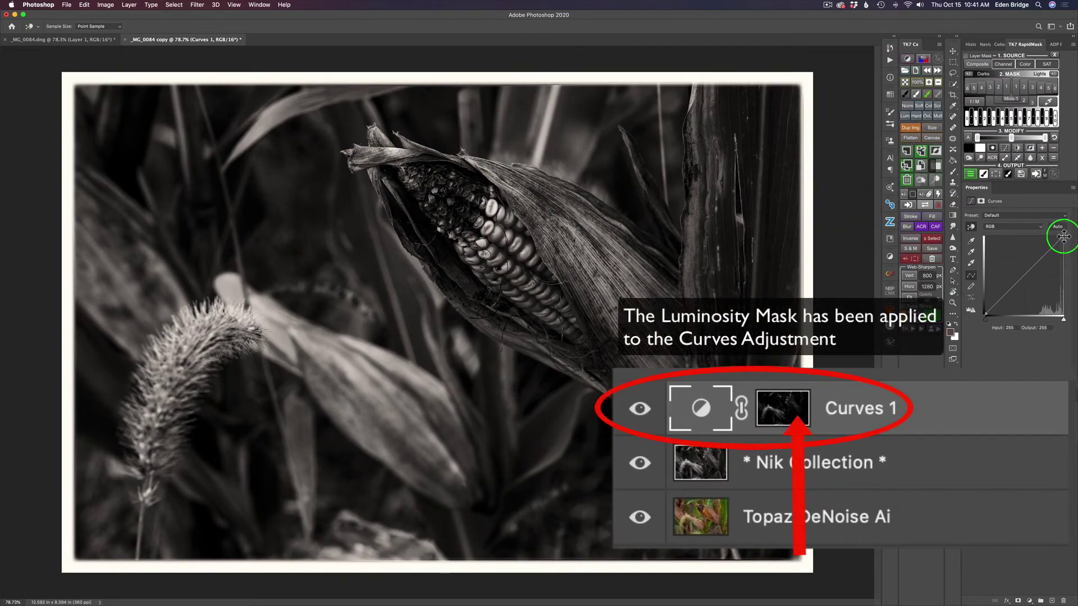
Step: Lower the curve's white point to grey the highlights, pull a lower point down to darken, and delete the extra point
click(1064, 236)
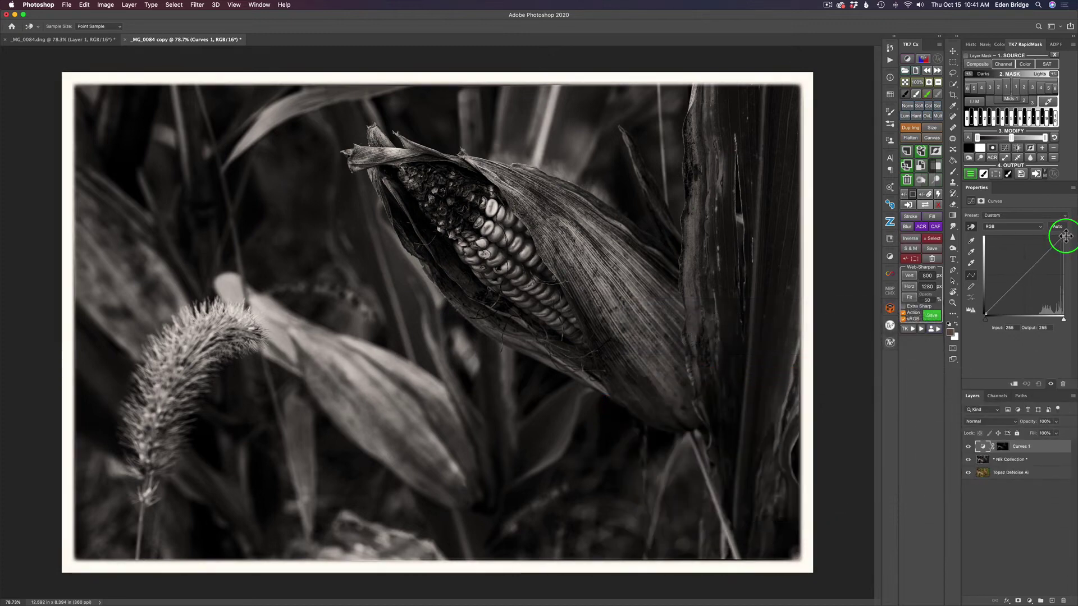
drag(1064, 236, 1064, 264)
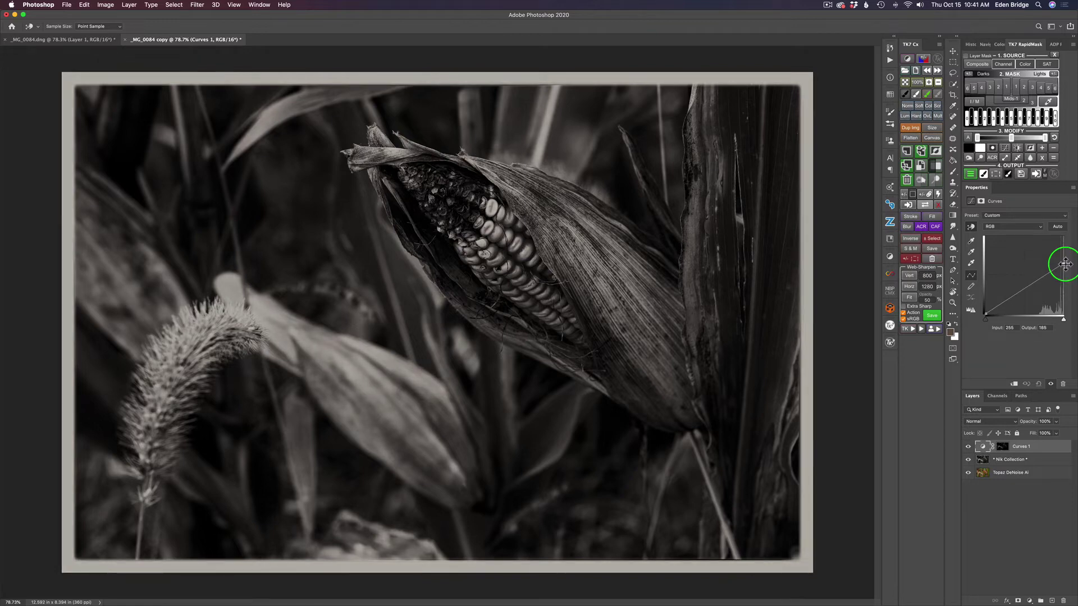
drag(1065, 264, 1065, 257)
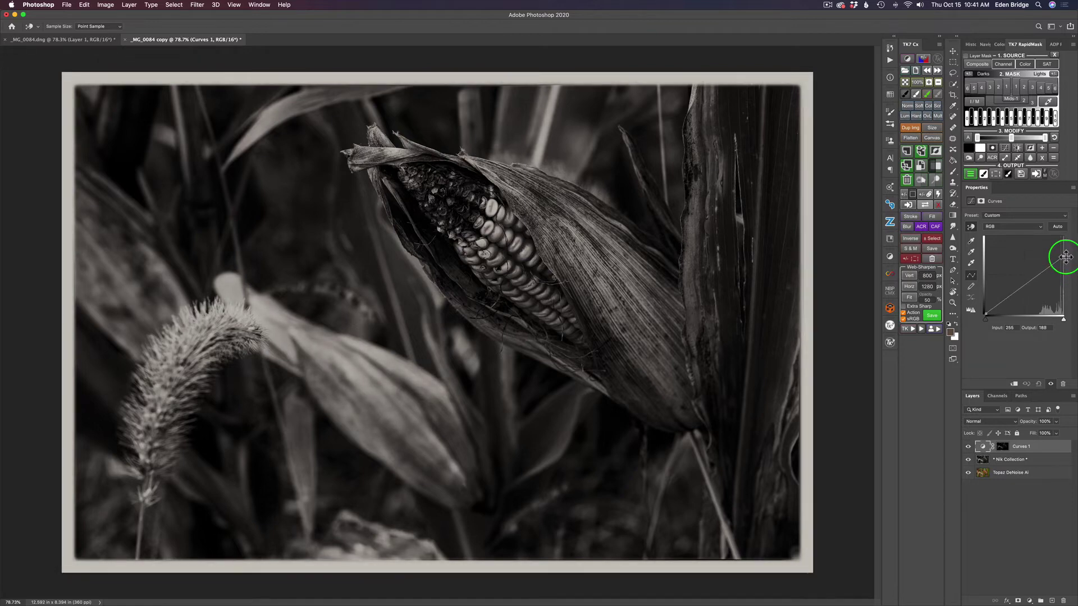
click(1039, 273)
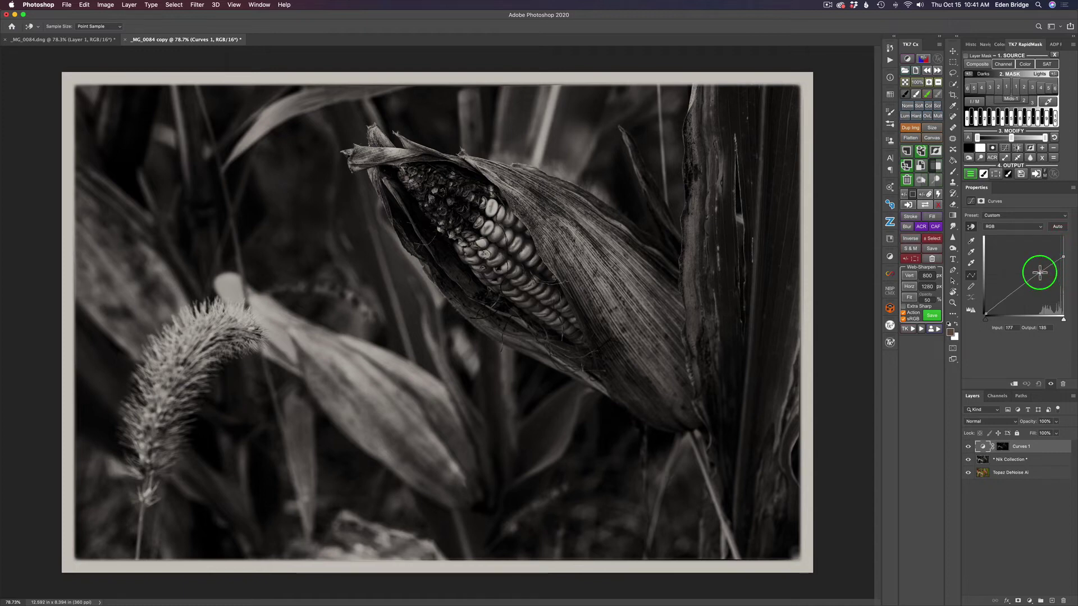
click(1010, 292)
drag(1009, 292, 1011, 301)
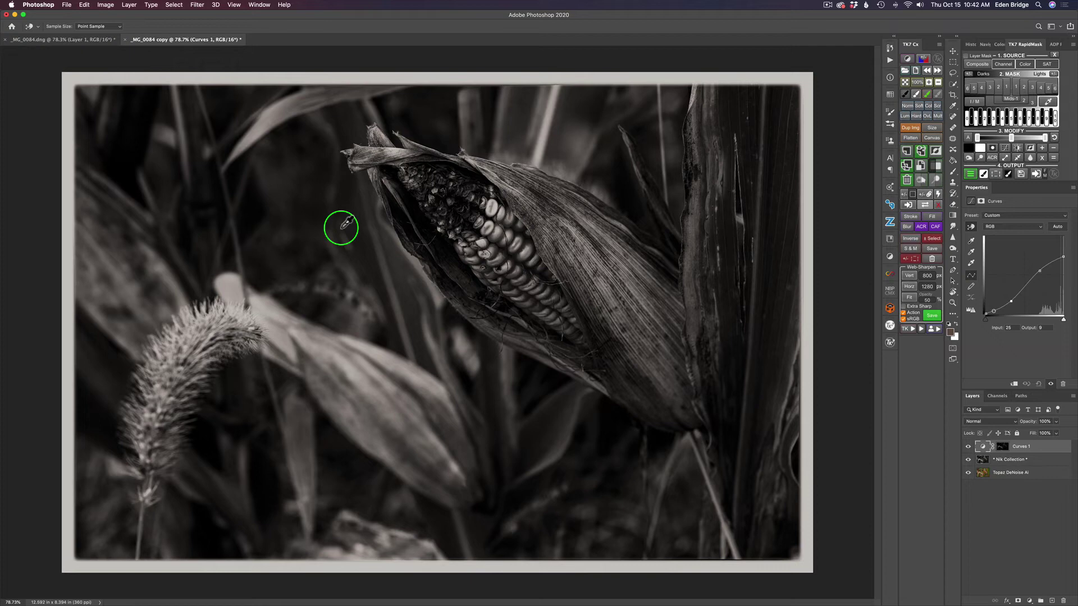
key(Delete)
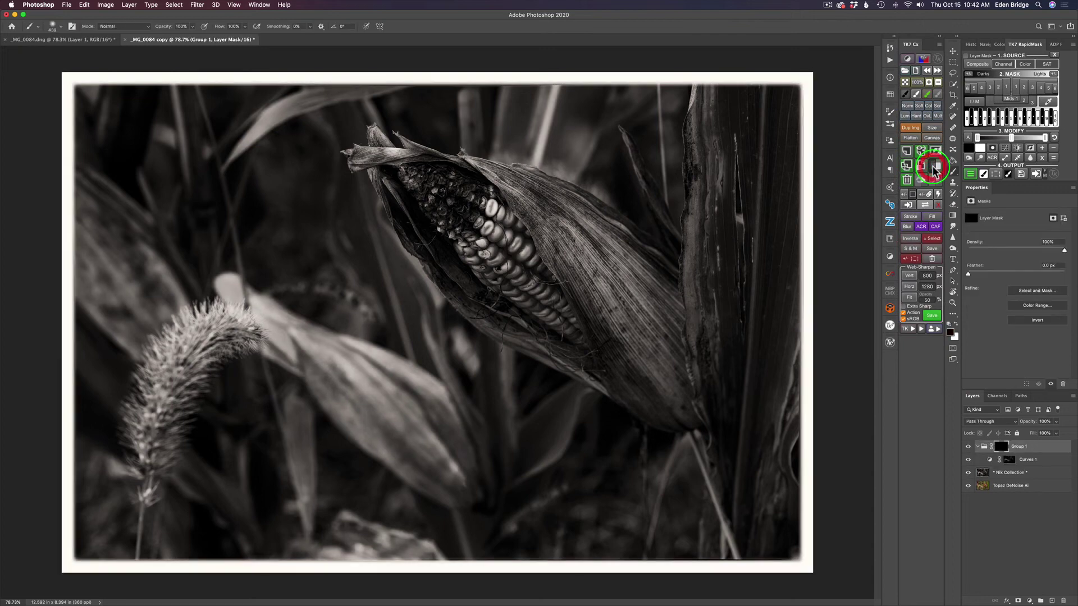
Step: Group Curves 1 with a black mask, target Group 1's mask, and make white the foreground colour
click(1037, 451)
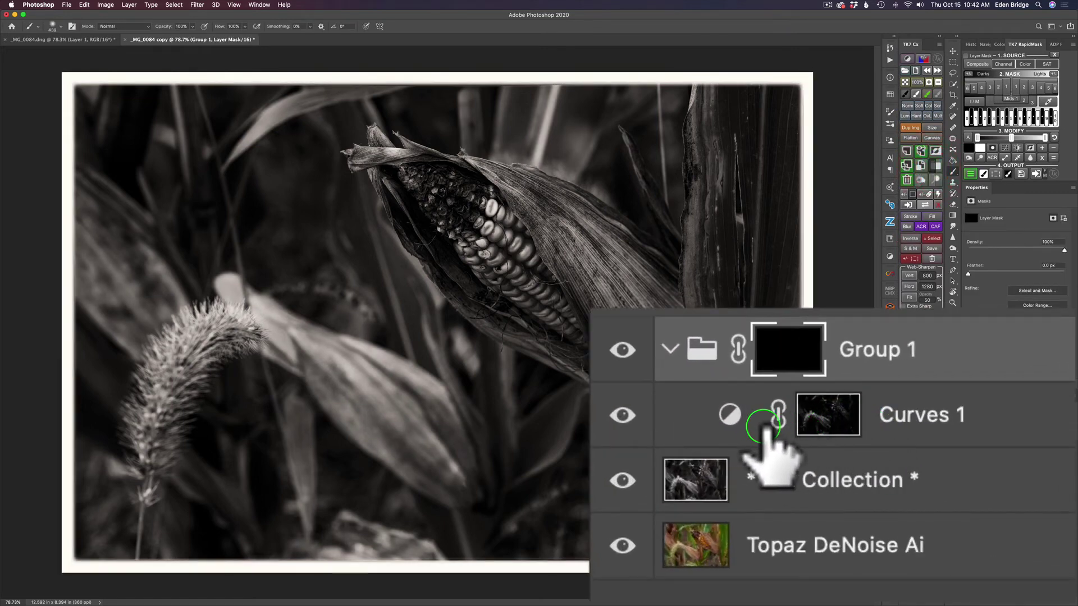
click(765, 354)
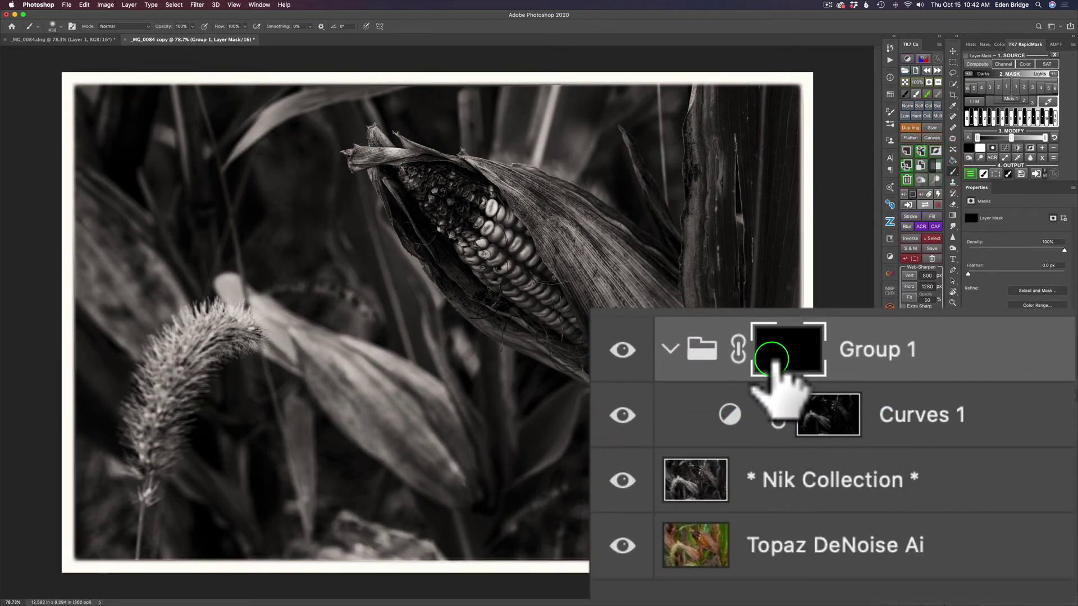
click(872, 351)
click(764, 351)
click(789, 351)
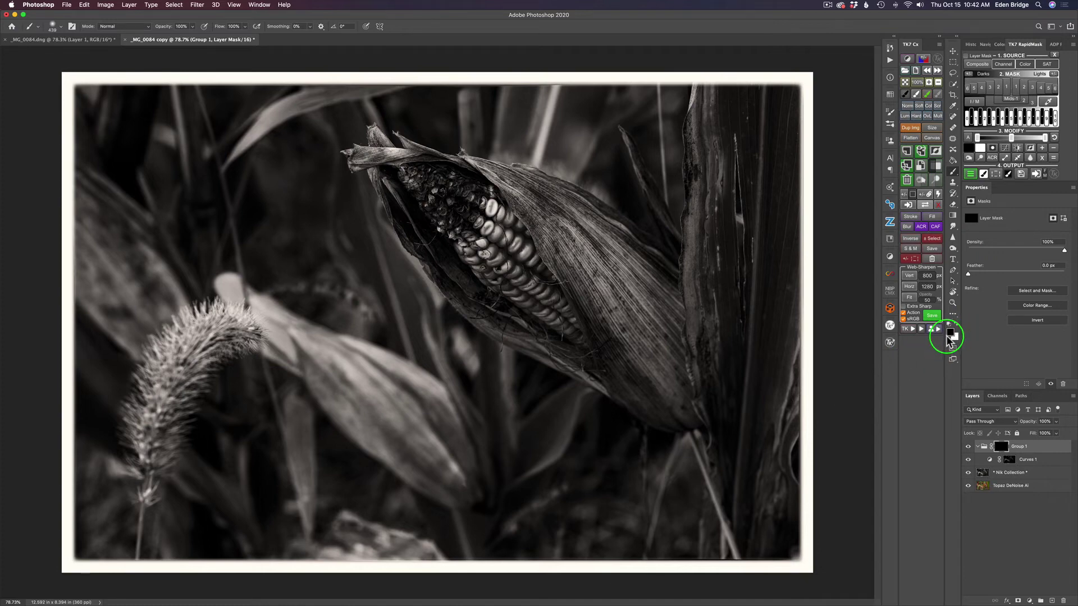
click(954, 324)
Step: Paint white on Group 1's mask over the foxtail, corn leaf and top border
drag(163, 351, 227, 315)
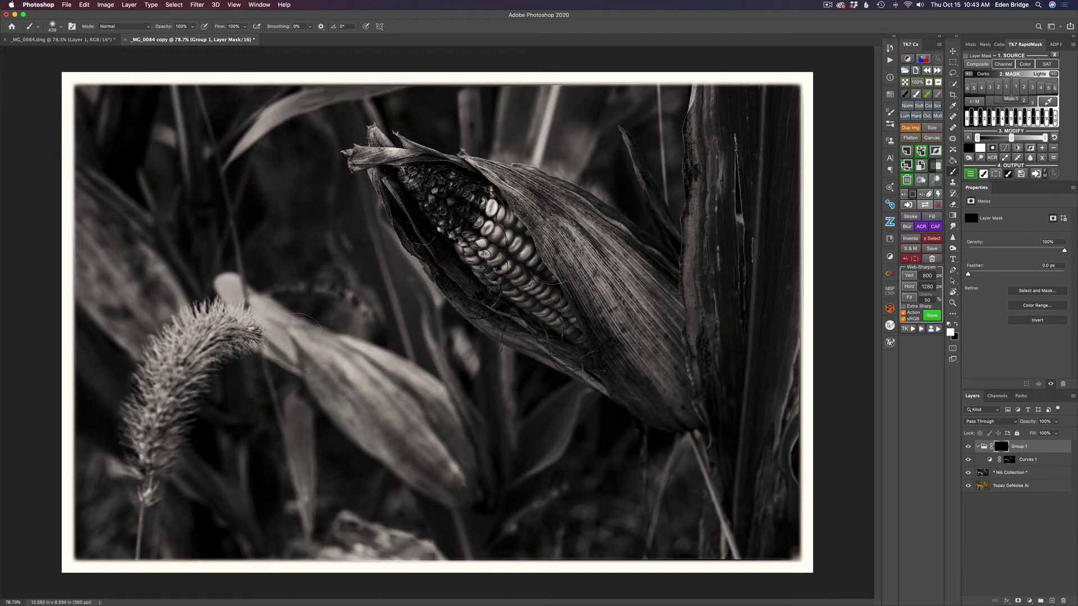
drag(296, 330, 417, 376)
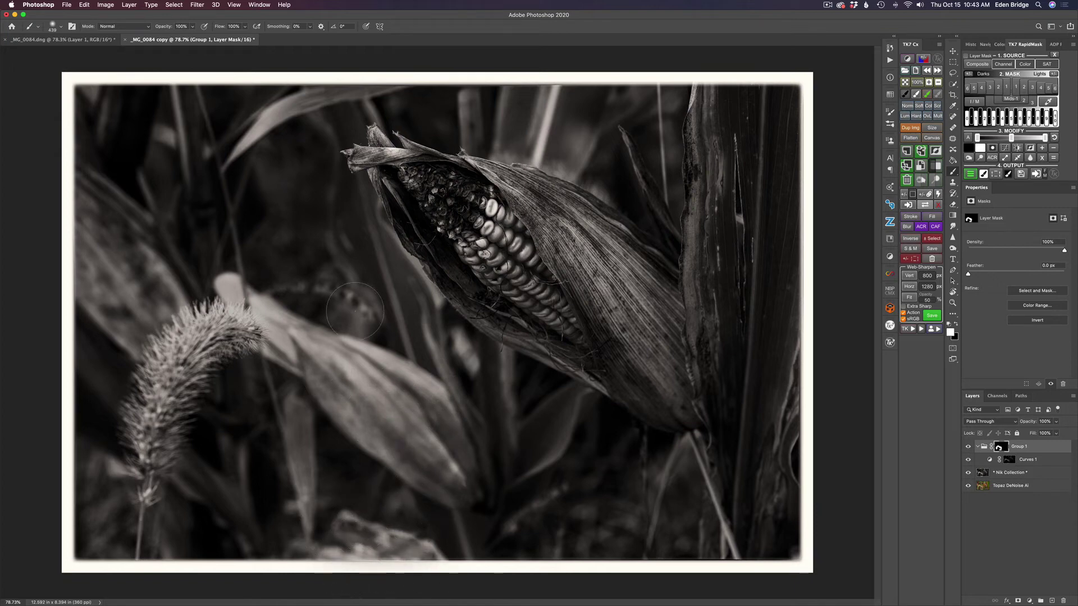
mouse_move(271, 118)
mouse_down()
mouse_move(228, 146)
mouse_move(248, 135)
mouse_up()
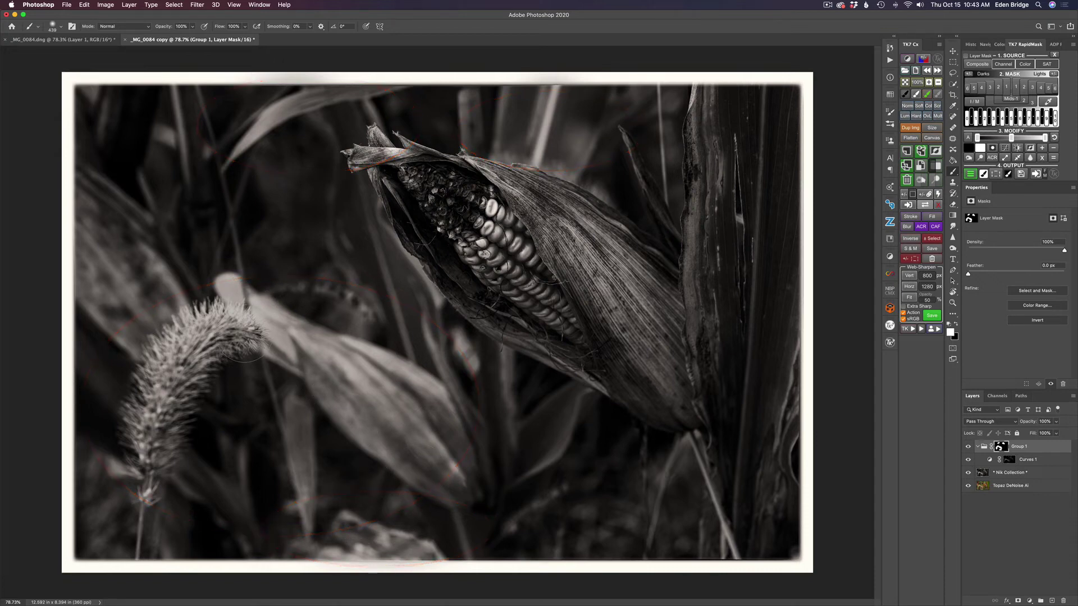
Step: Compare Group 1 on and off, then stamp a merged Layer 1 on top with TK7
click(968, 446)
click(968, 447)
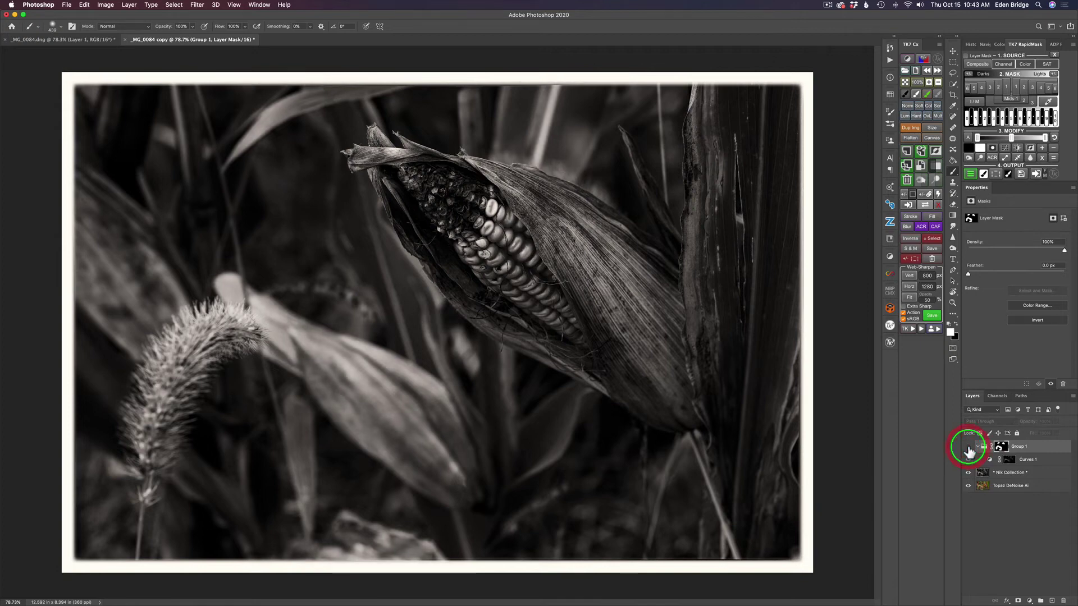
click(968, 447)
click(968, 447)
click(968, 447)
click(968, 448)
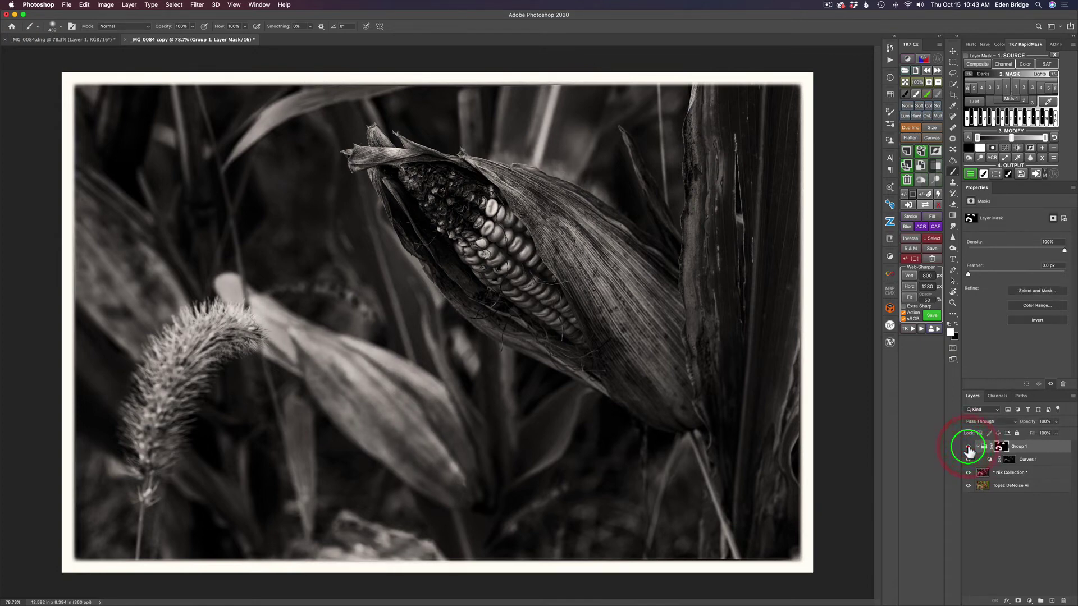
click(968, 447)
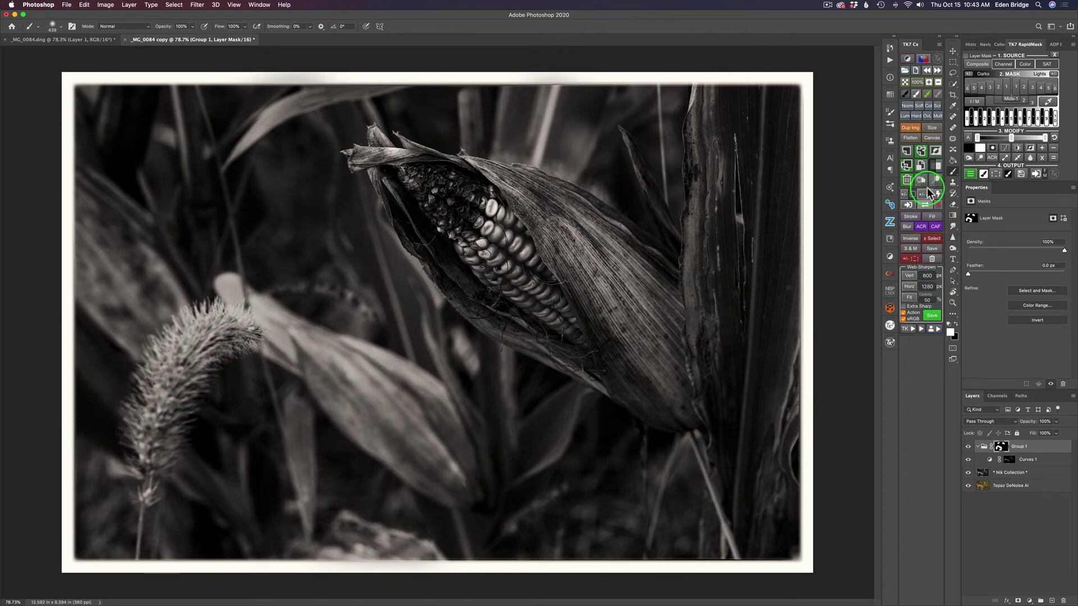
click(921, 151)
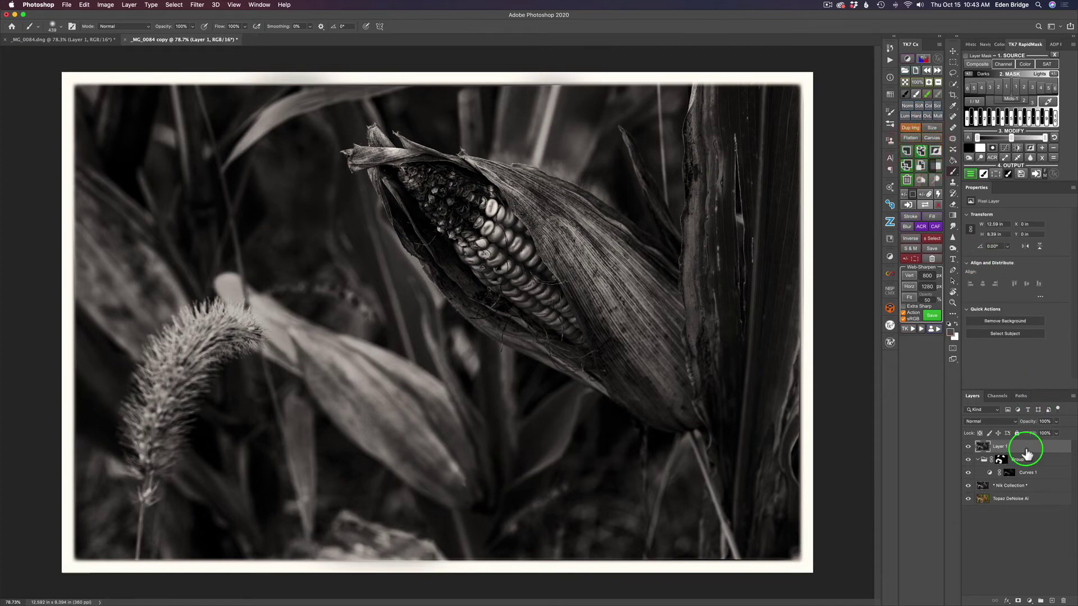
Step: Open the merged layer in Filter > Topaz Studio 2 > Topaz Studio 2…
click(199, 5)
mouse_move(241, 265)
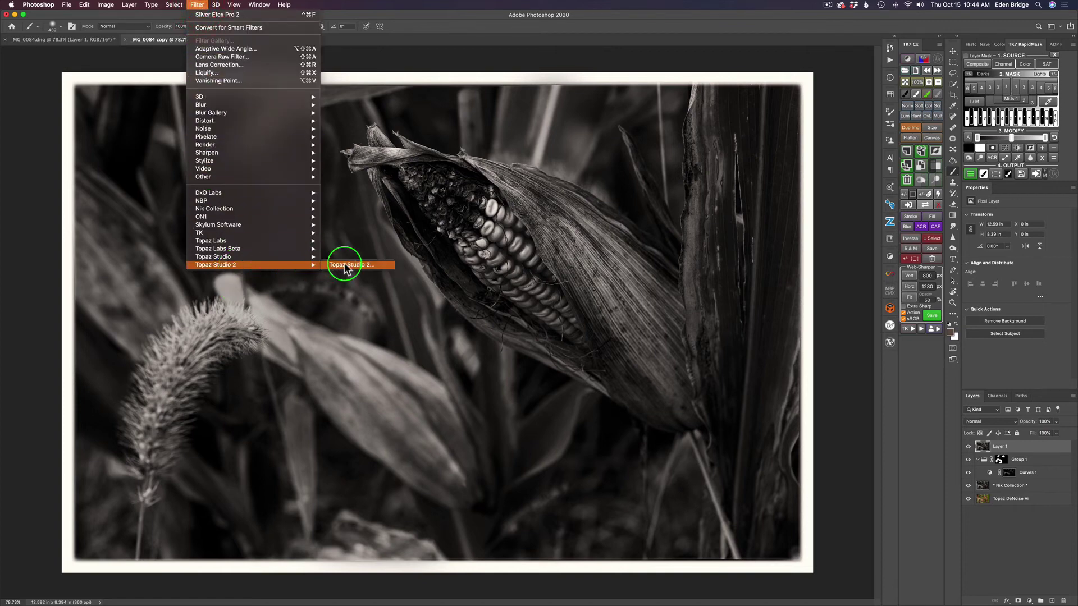
click(344, 265)
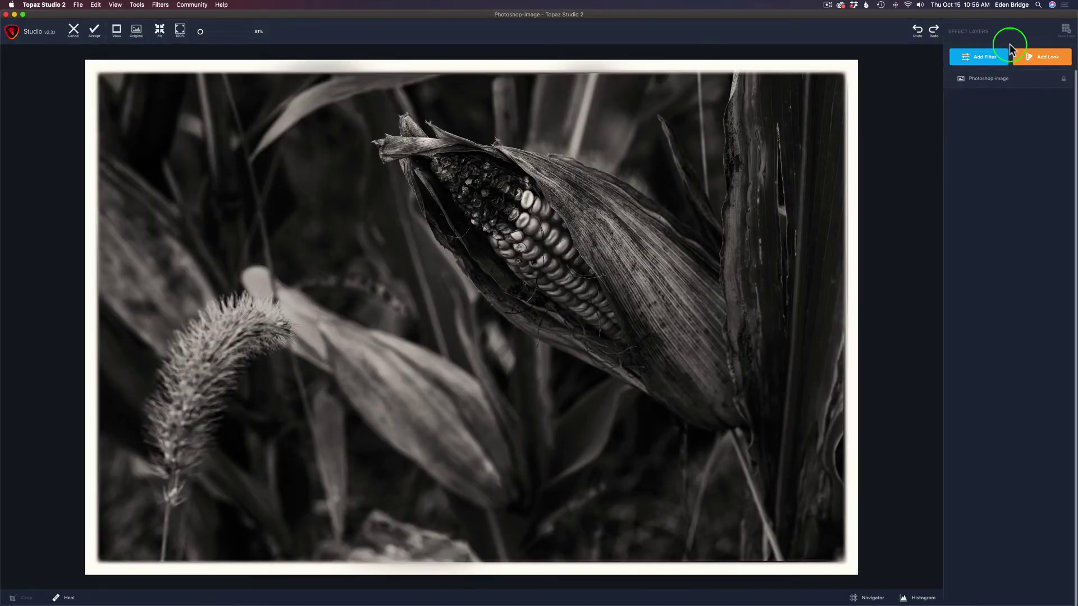
Step: Add a Precision Detail filter and set Shadow Small Detail 0.46 and Shadow Medium Detail 0.16
click(987, 56)
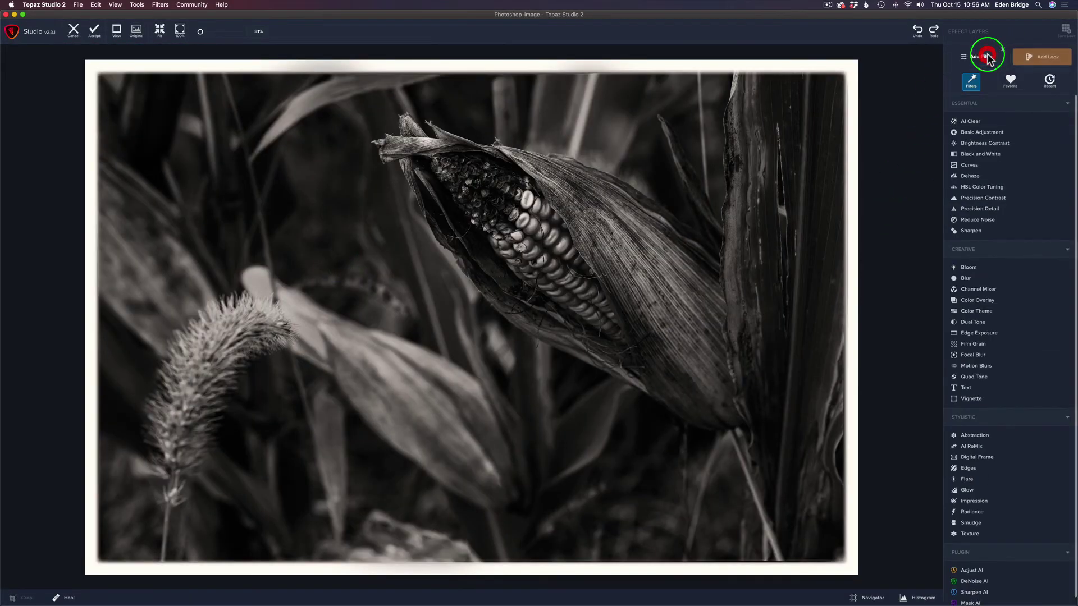
click(995, 214)
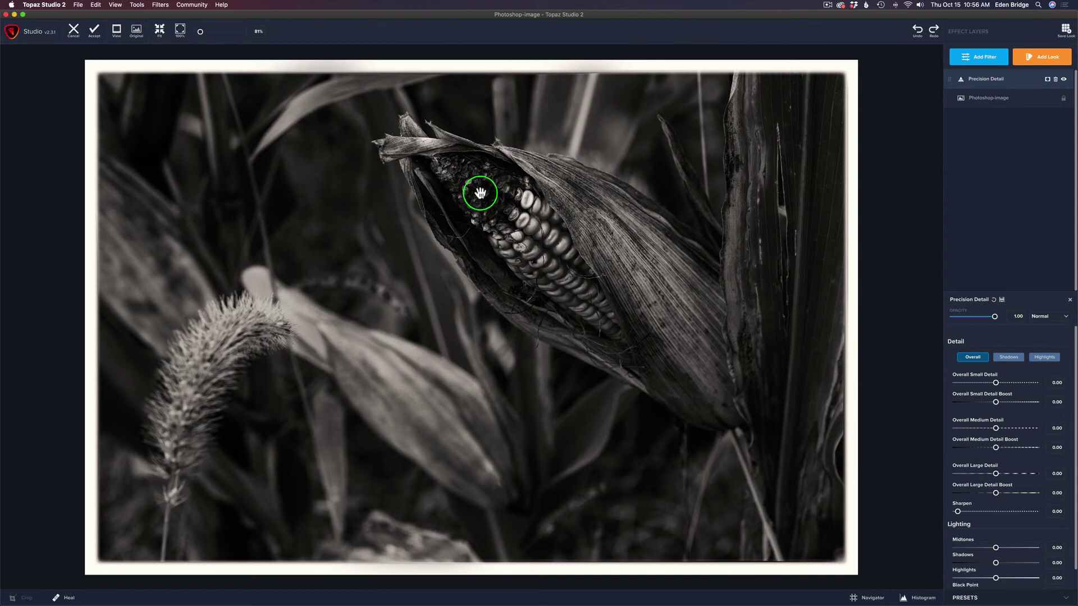
click(1009, 359)
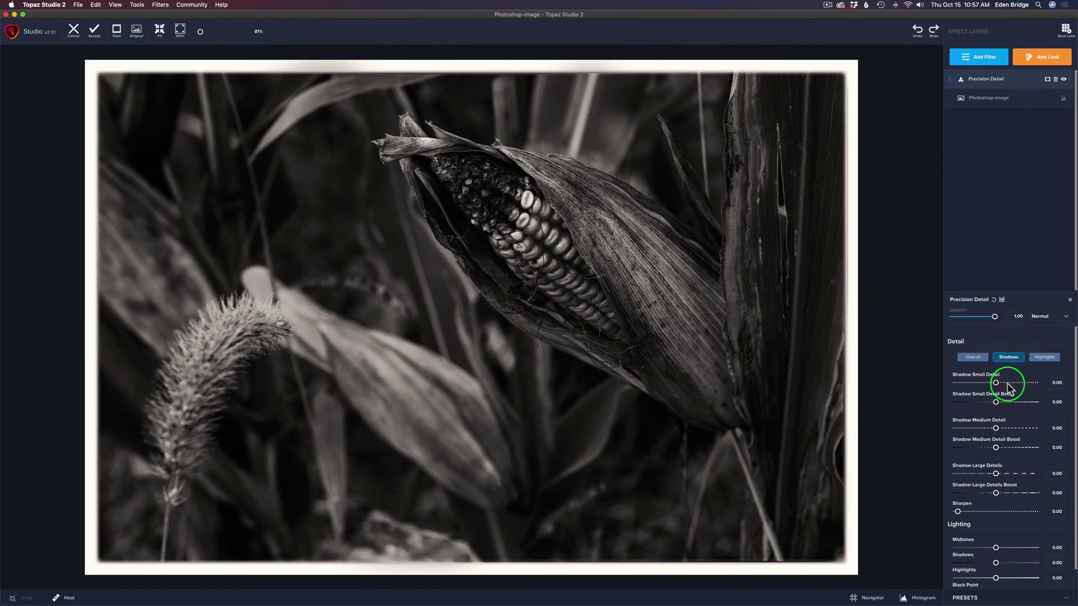
click(997, 383)
drag(997, 385, 1007, 387)
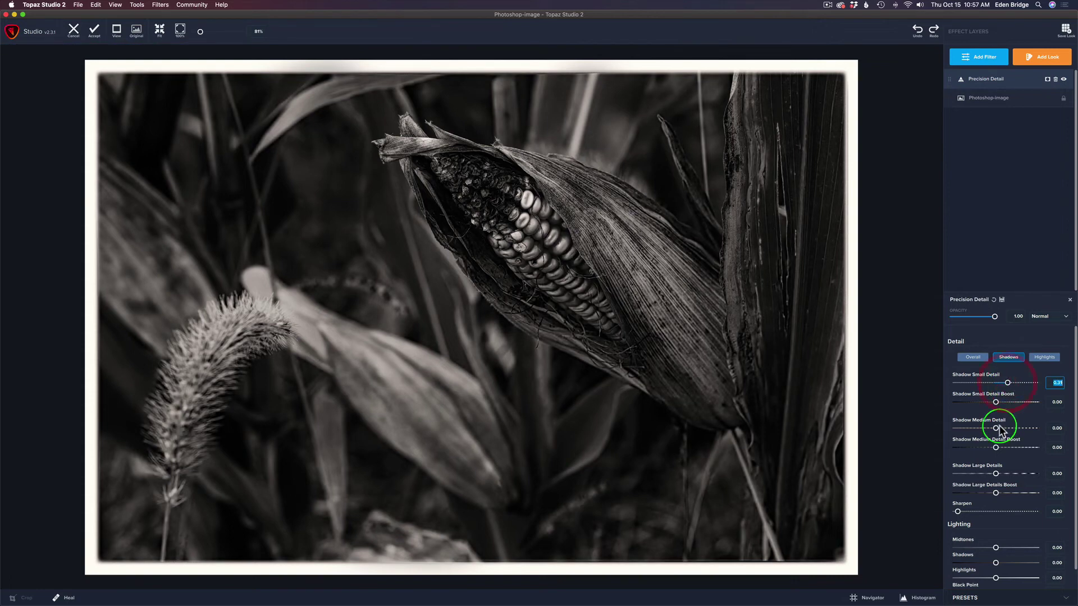
mouse_move(999, 431)
mouse_down()
mouse_move(1011, 432)
mouse_move(1002, 432)
mouse_up()
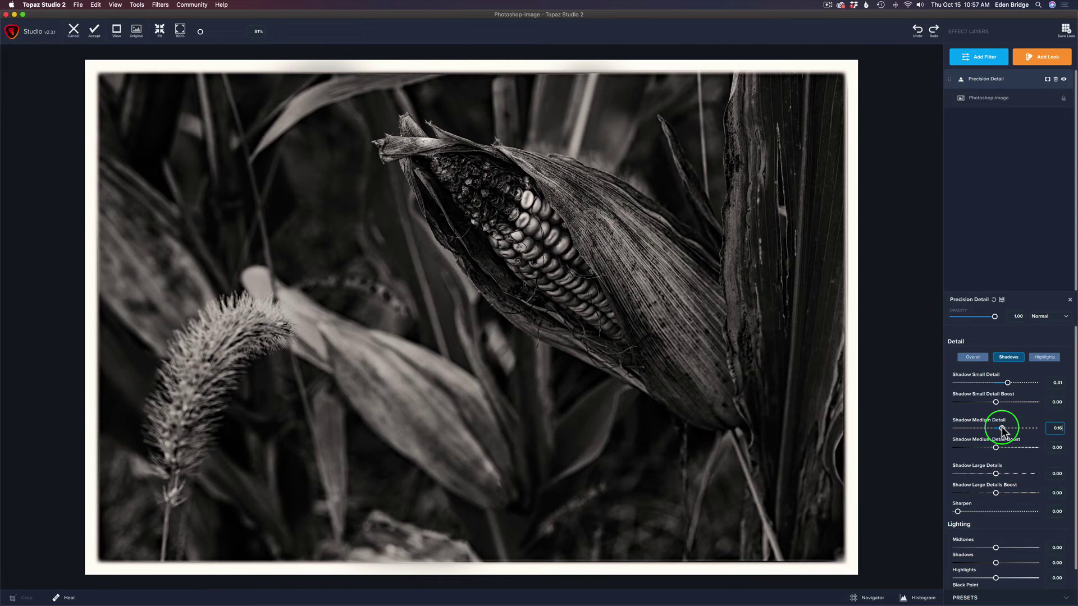
drag(1003, 432, 1002, 432)
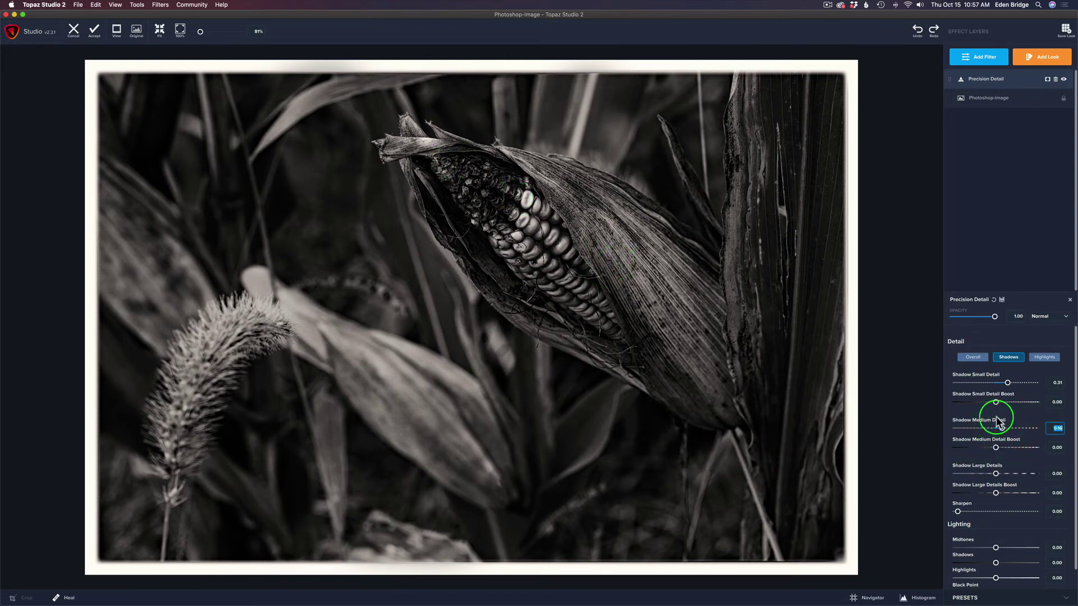
Step: Raise Overall Small Detail to 0.18, Medium Detail to 0.06, and increase Large Detail
click(977, 360)
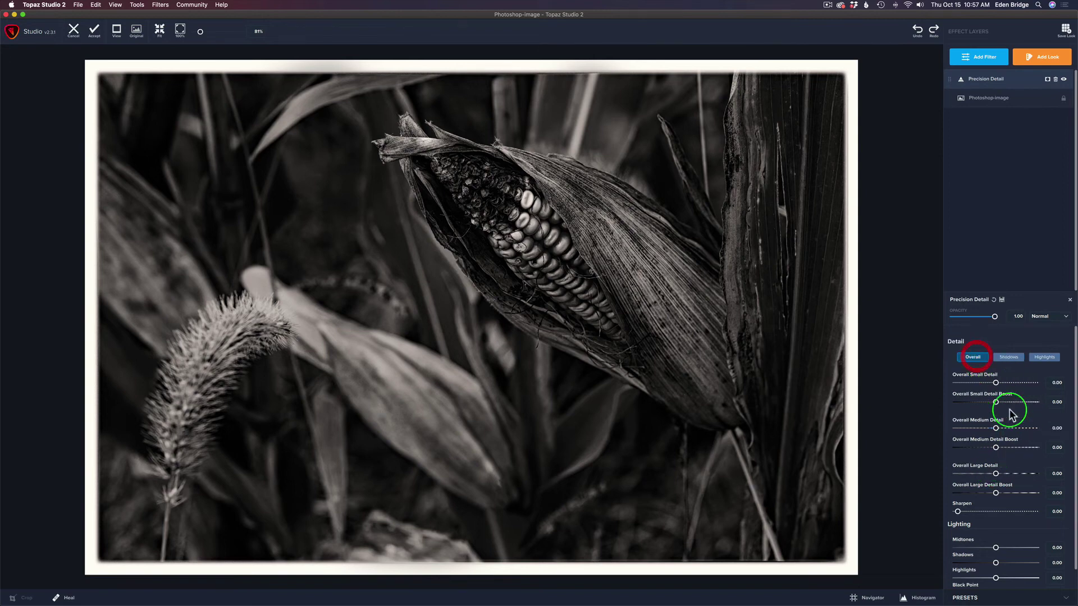
click(995, 382)
drag(996, 383, 1002, 383)
drag(1002, 430, 998, 430)
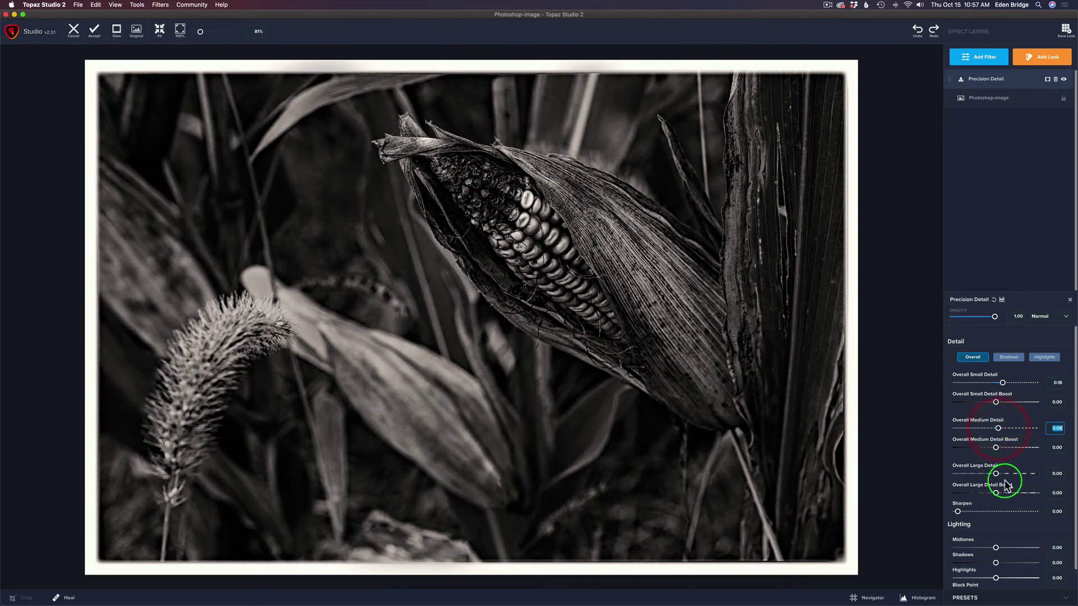
drag(1004, 481, 997, 474)
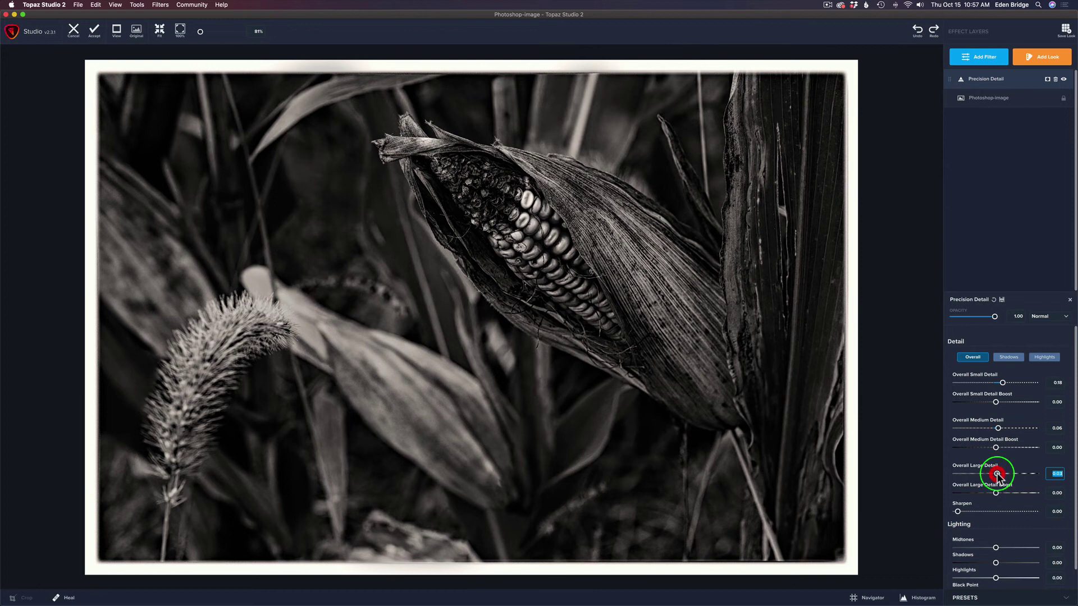
Step: Add a mask to the Precision Detail filter and clear it to all black
click(1047, 81)
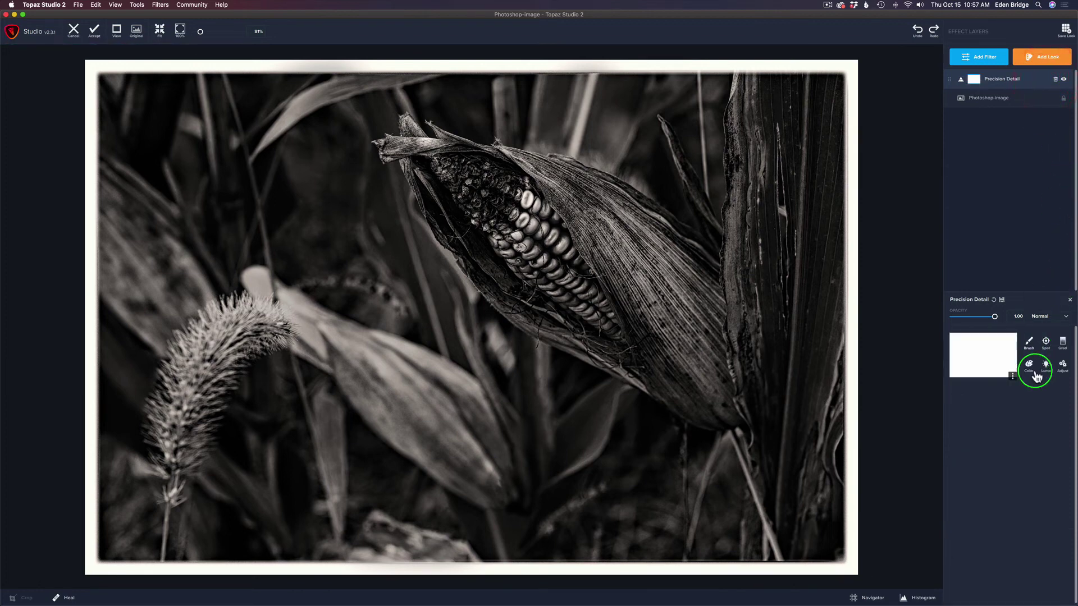
click(1012, 378)
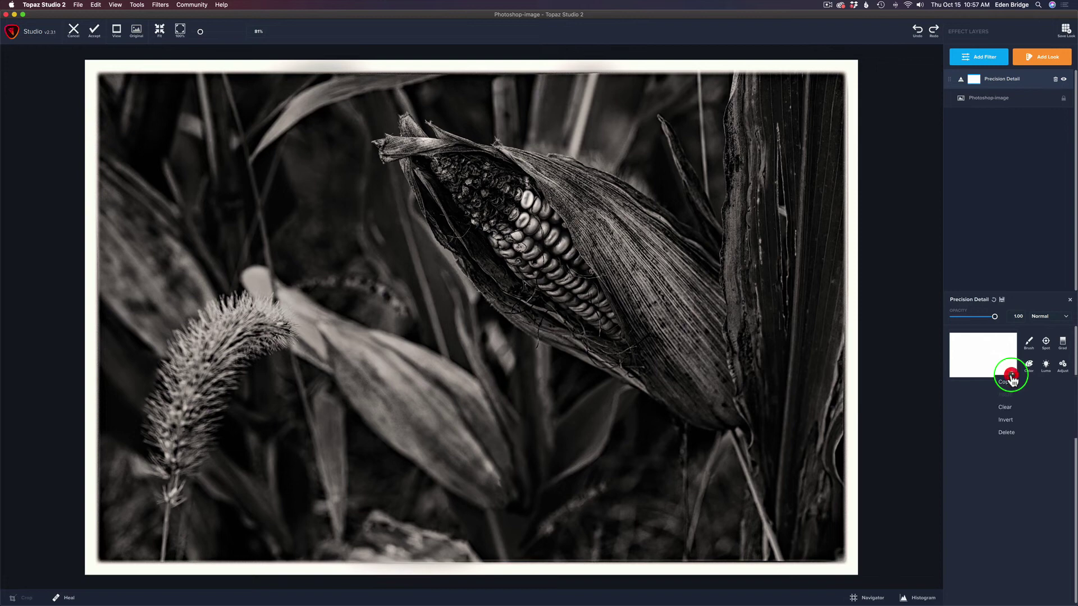
click(1005, 420)
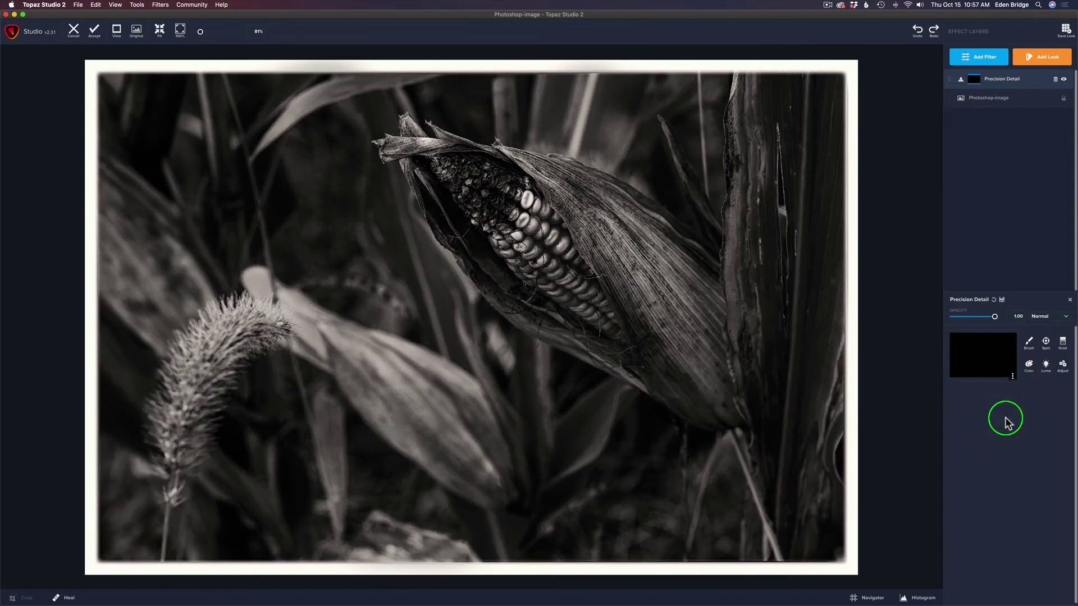
Step: Set the mask brush to Transparency 1.00 with softness lowered to about 0.21
click(1028, 343)
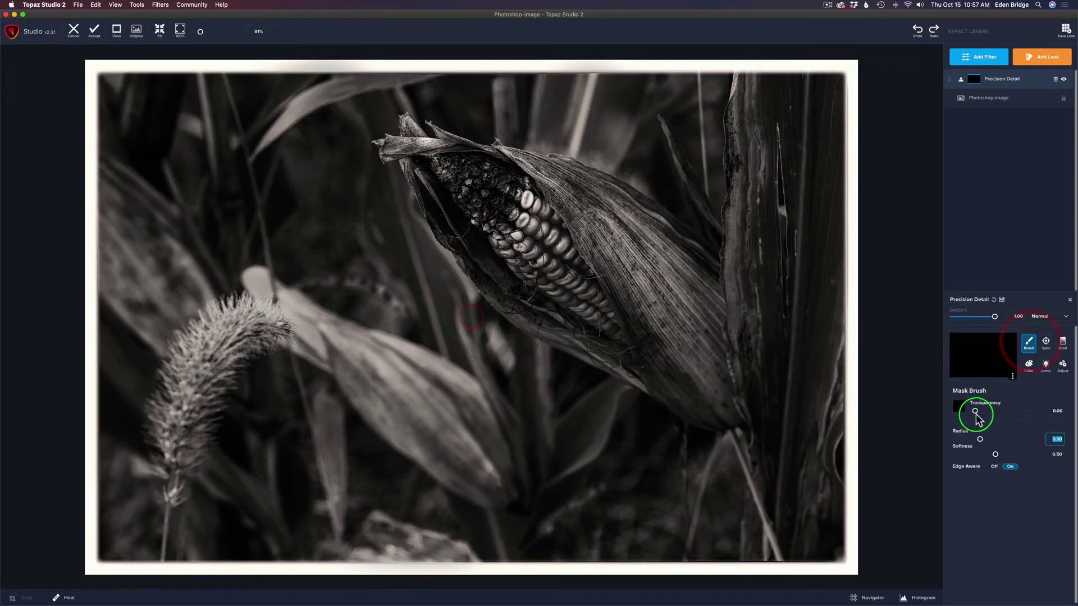
drag(976, 415, 1048, 411)
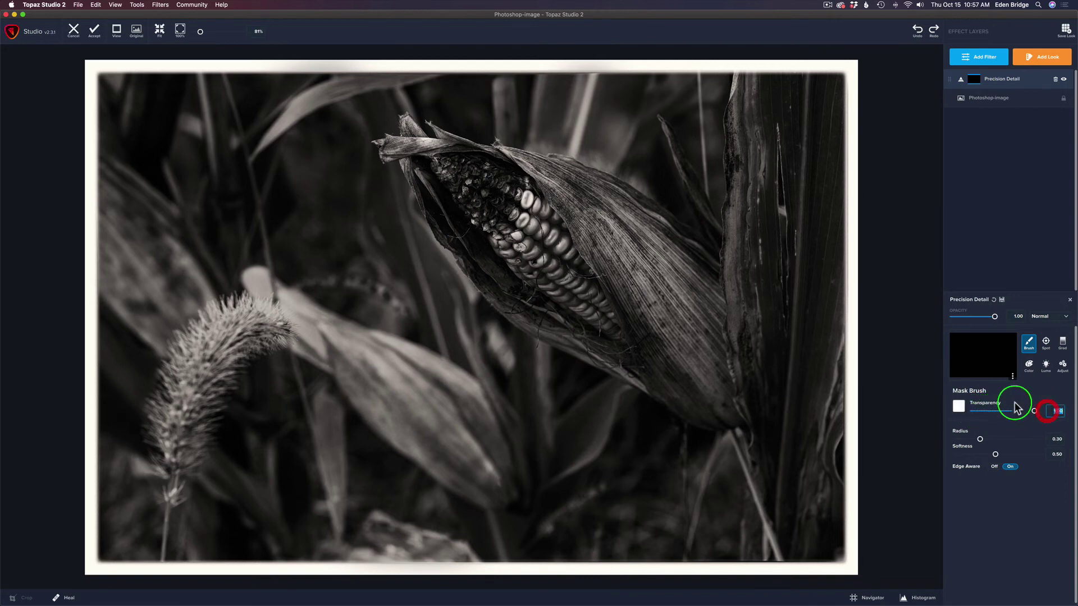
click(992, 453)
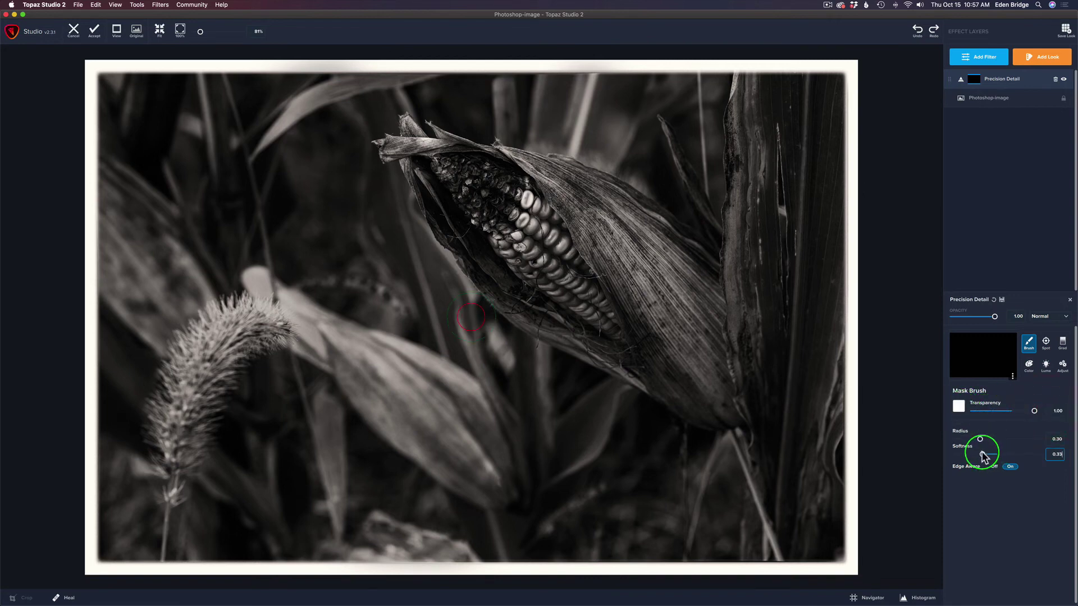
drag(982, 457, 976, 441)
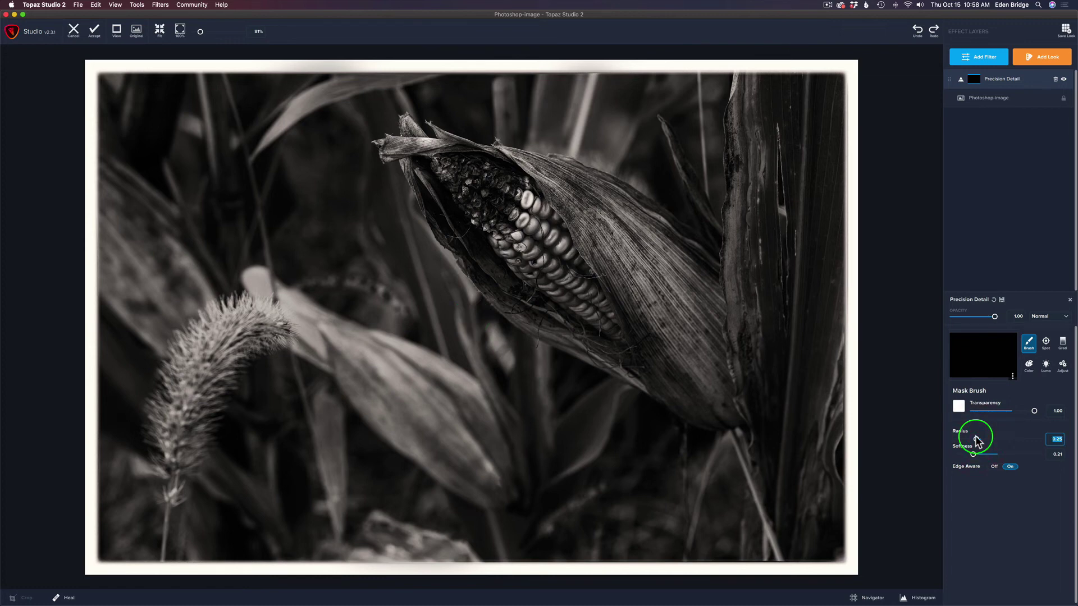
Step: Paint the detail onto the corn cob, then at 0.50 transparency onto the husk and tall leaf
mouse_move(630, 330)
mouse_down()
mouse_move(544, 226)
mouse_move(449, 172)
mouse_move(532, 195)
mouse_move(592, 274)
mouse_move(615, 332)
mouse_move(503, 260)
mouse_move(458, 189)
mouse_move(546, 255)
mouse_move(566, 290)
mouse_move(475, 174)
mouse_move(424, 157)
mouse_move(447, 167)
mouse_move(439, 184)
mouse_move(453, 217)
mouse_move(506, 287)
mouse_move(617, 347)
mouse_up()
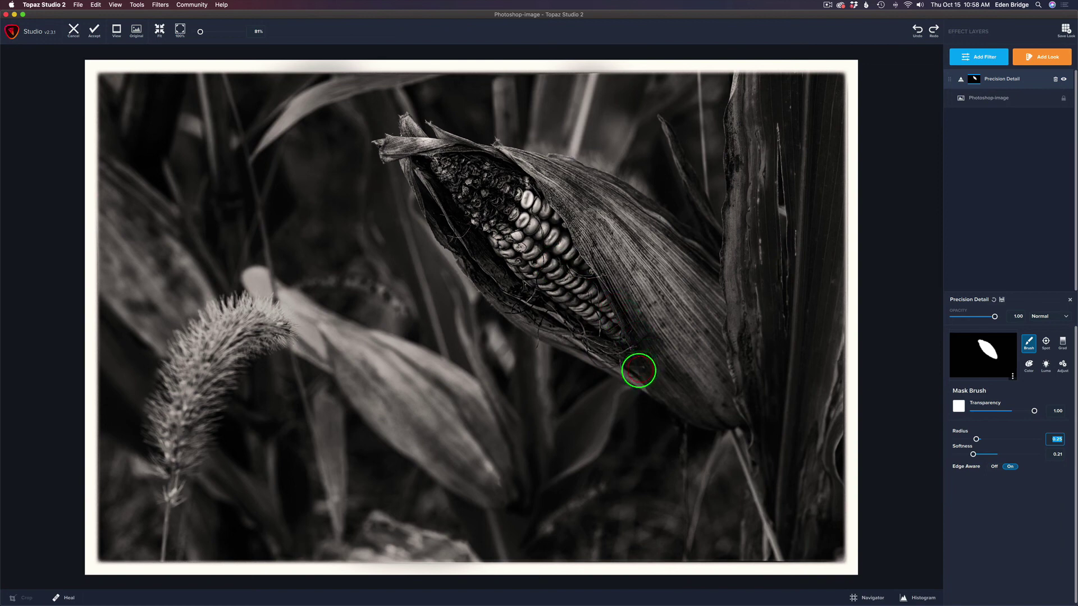
mouse_move(584, 313)
mouse_down()
mouse_move(535, 246)
mouse_move(578, 296)
mouse_up()
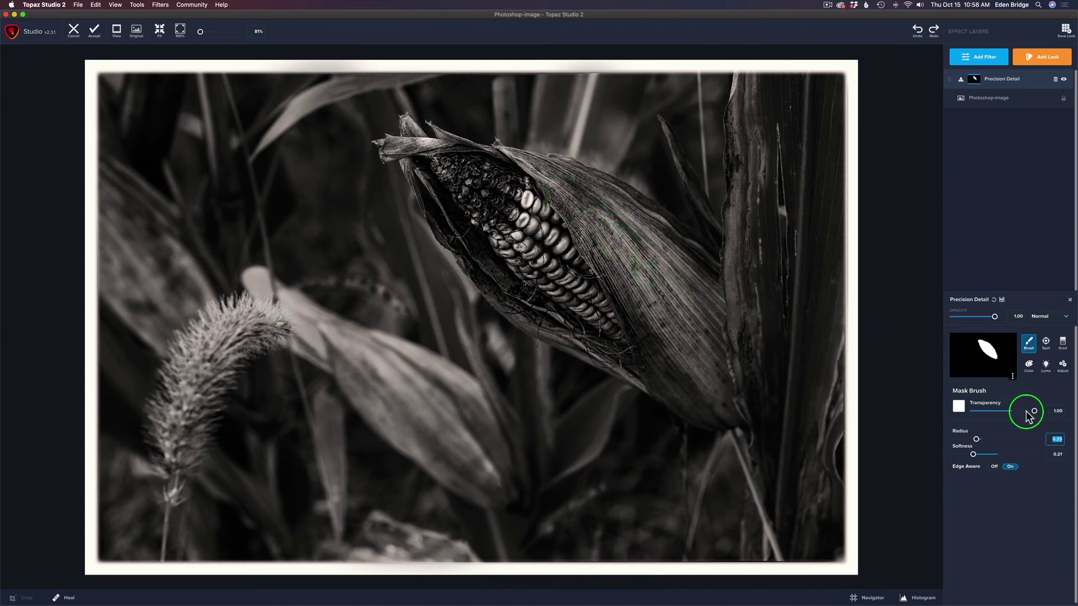
drag(1035, 414, 1004, 414)
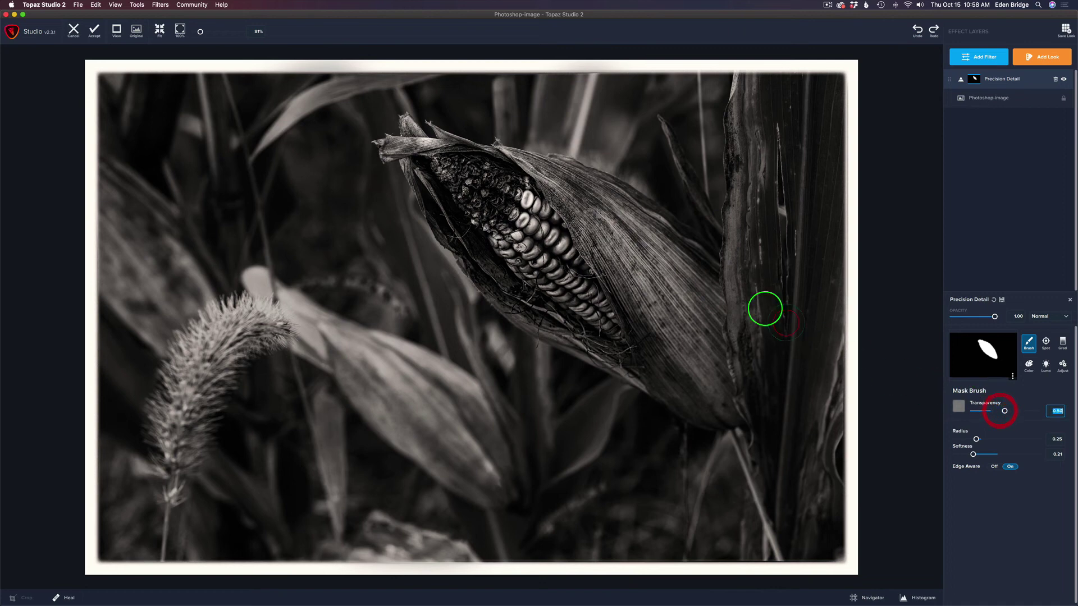
mouse_move(532, 169)
mouse_down()
mouse_move(609, 197)
mouse_move(709, 289)
mouse_move(716, 298)
mouse_move(550, 186)
mouse_move(665, 332)
mouse_move(617, 269)
mouse_move(642, 314)
mouse_move(654, 312)
mouse_move(644, 252)
mouse_move(730, 328)
mouse_move(670, 296)
mouse_move(718, 343)
mouse_move(670, 319)
mouse_move(737, 401)
mouse_move(666, 328)
mouse_up()
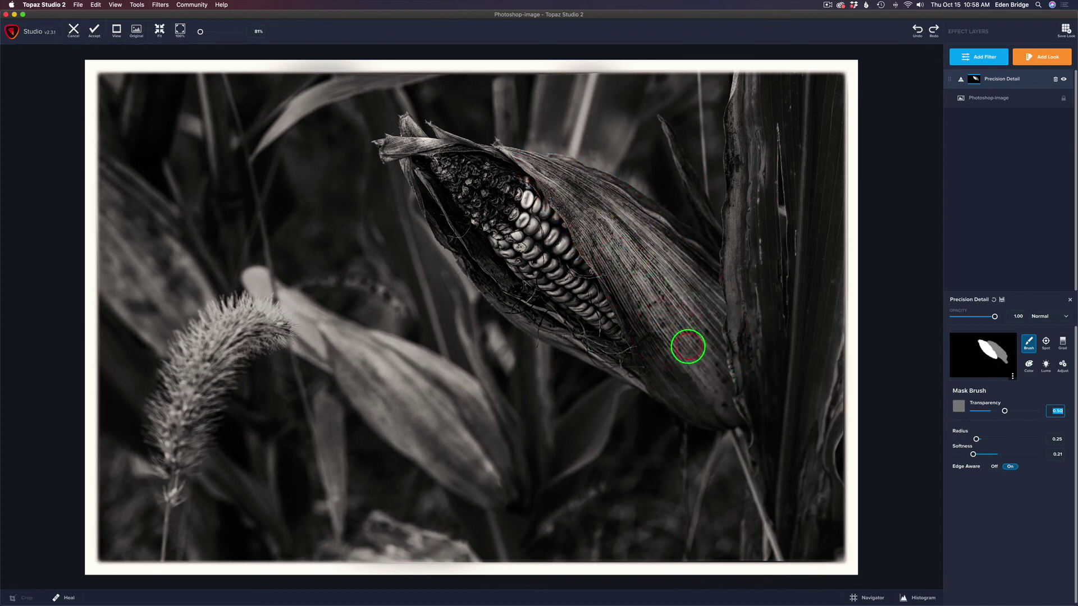
mouse_move(749, 90)
mouse_down()
mouse_move(740, 123)
mouse_move(742, 83)
mouse_move(734, 217)
mouse_move(755, 424)
mouse_up()
mouse_move(741, 351)
mouse_down()
mouse_move(736, 242)
mouse_move(752, 102)
mouse_move(751, 325)
mouse_move(747, 181)
mouse_move(758, 112)
mouse_move(771, 219)
mouse_move(759, 393)
mouse_up()
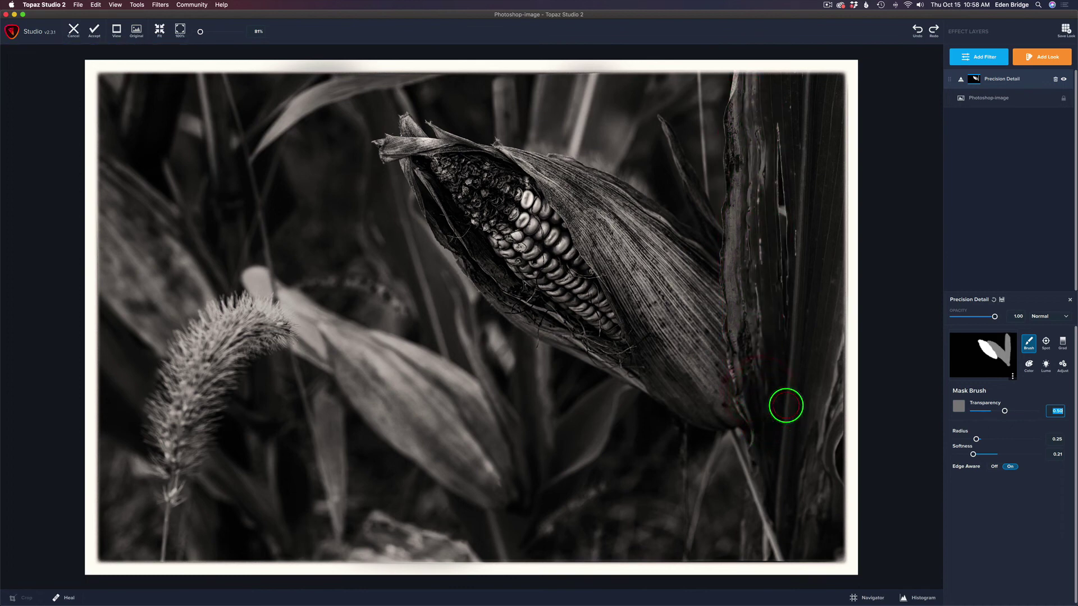
Step: Compare against the original and accept the Topaz result back into Photoshop
key(backslash)
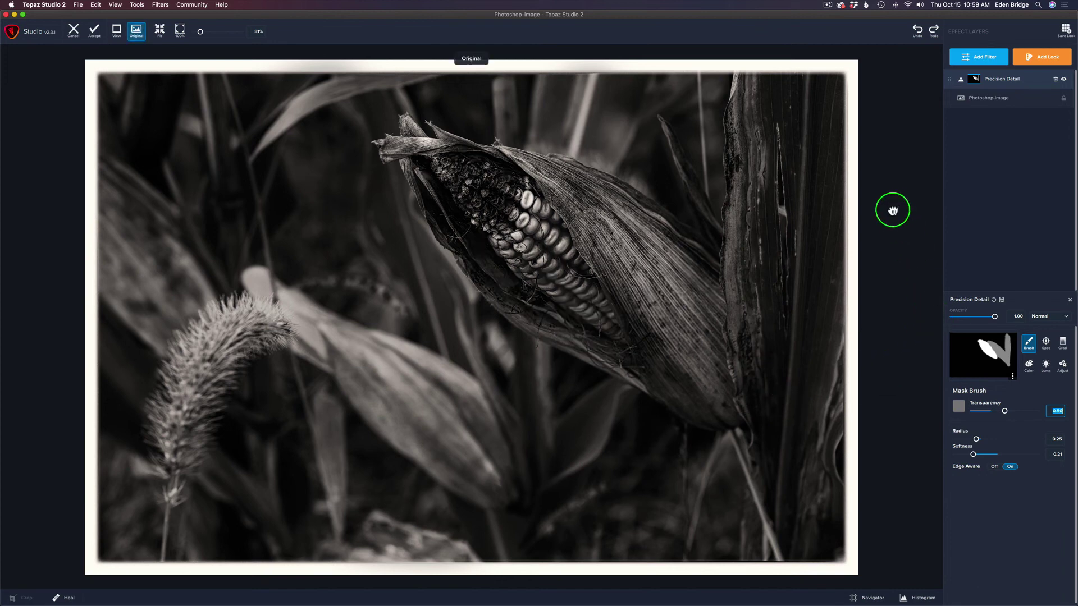
key(backslash)
click(892, 210)
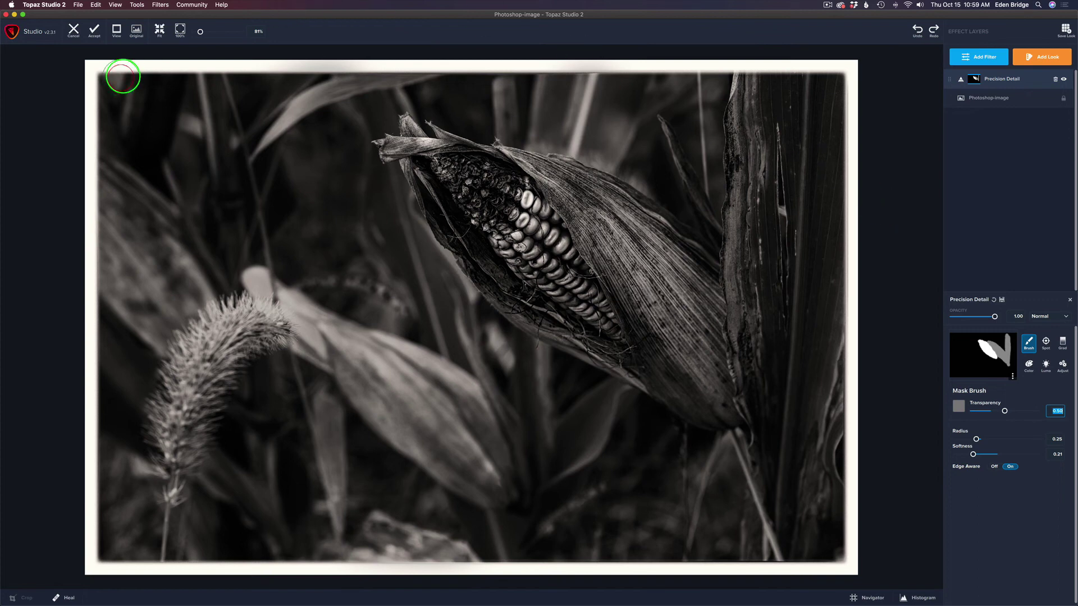
click(94, 33)
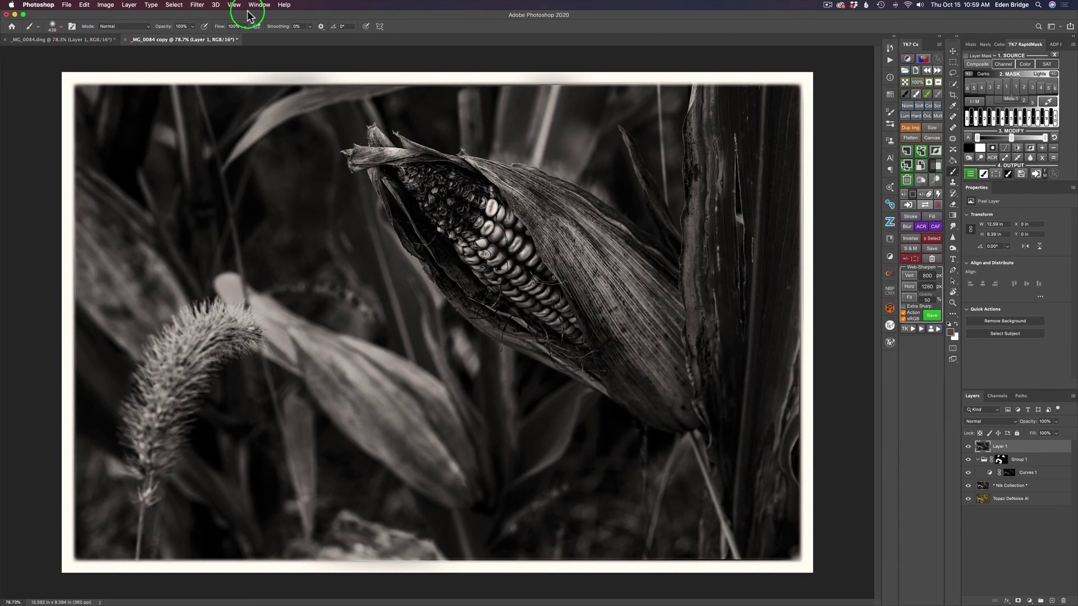
Step: Rename Layer 1 to 'TS2' and toggle its visibility to compare
double_click(999, 447)
key(BackSpace)
text(TS2)
click(1029, 517)
click(968, 446)
click(968, 446)
click(968, 446)
click(967, 447)
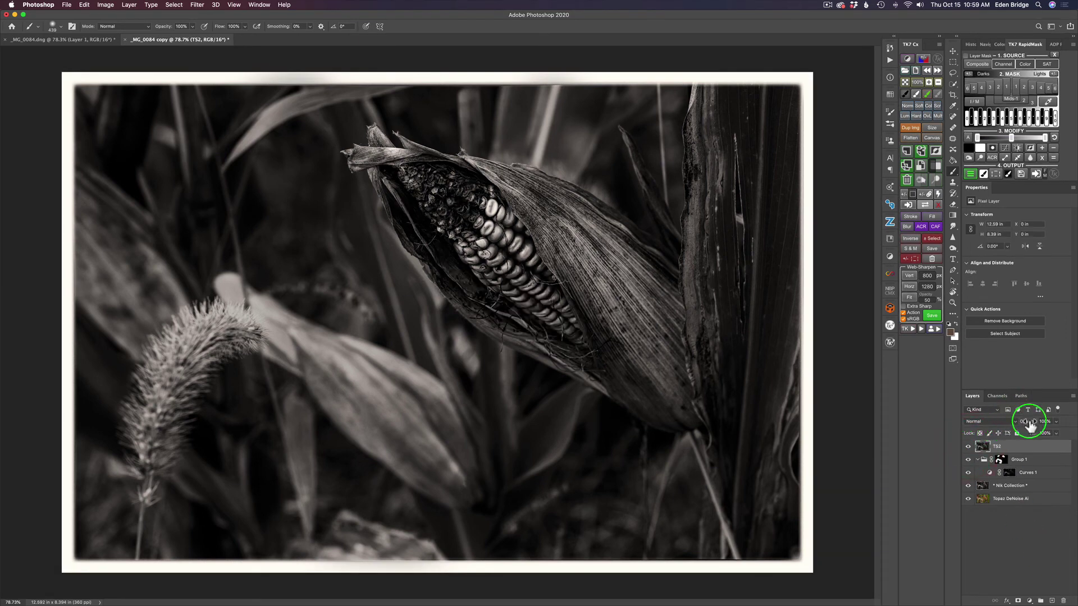
Step: Lower the TS2 layer's opacity to 96% and compare it on and off
drag(1029, 427, 910, 411)
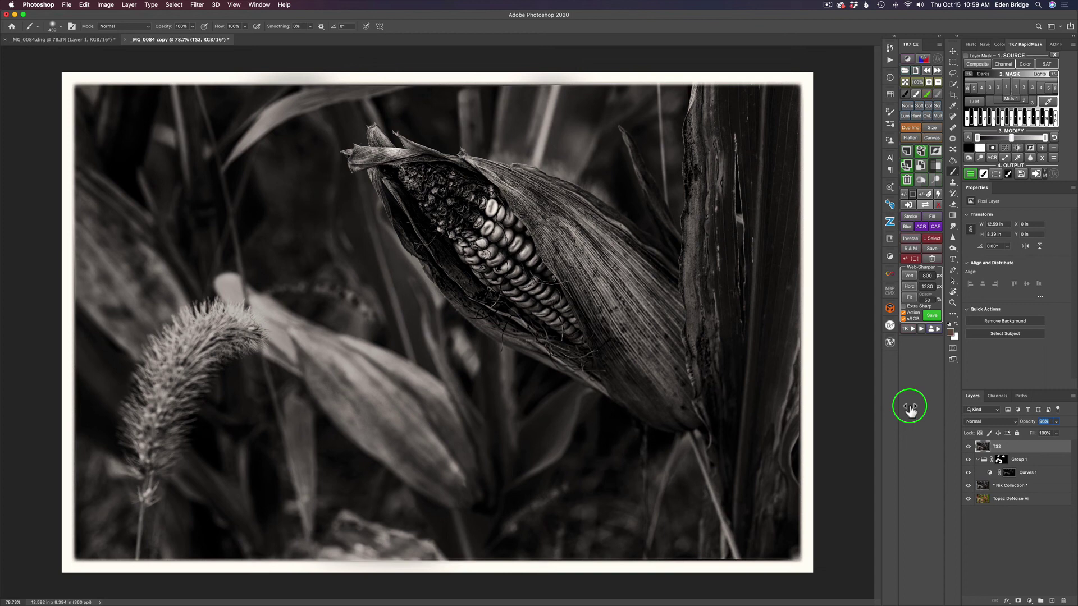
drag(911, 410, 909, 402)
click(968, 446)
click(968, 446)
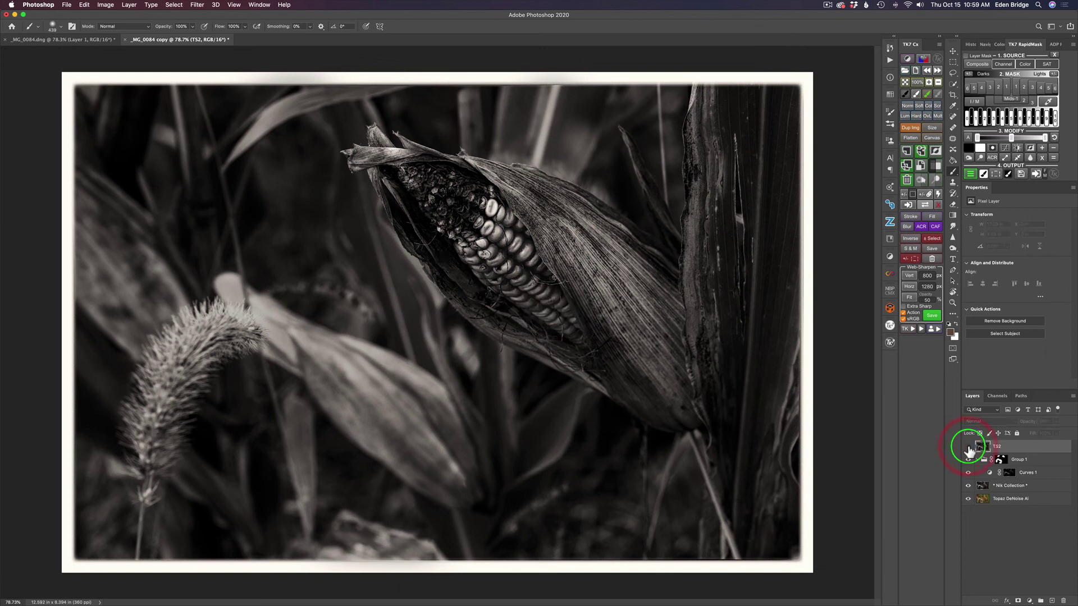
click(968, 446)
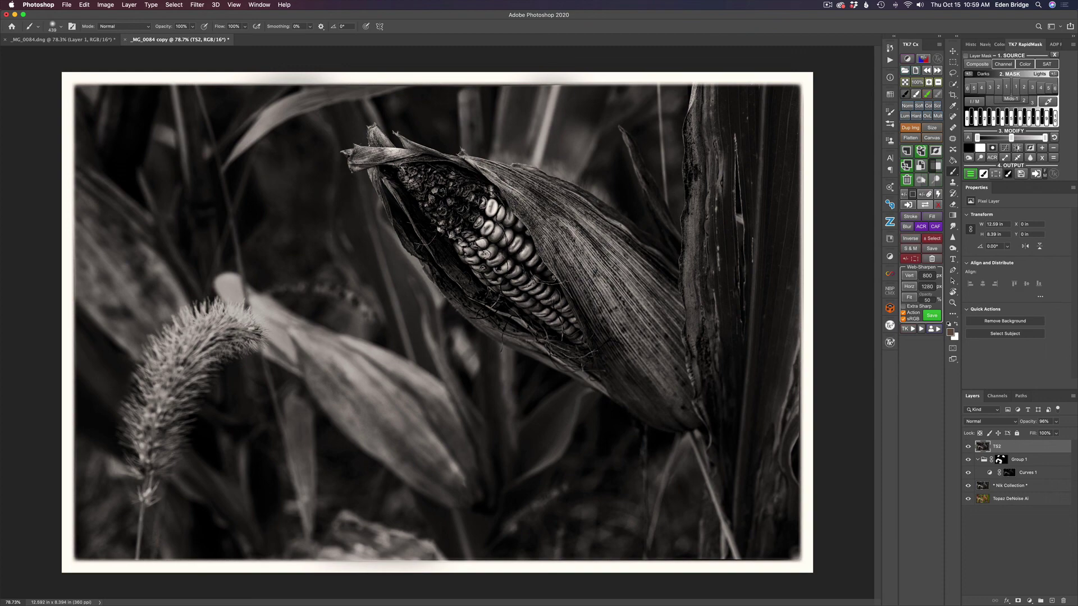
key(Tab)
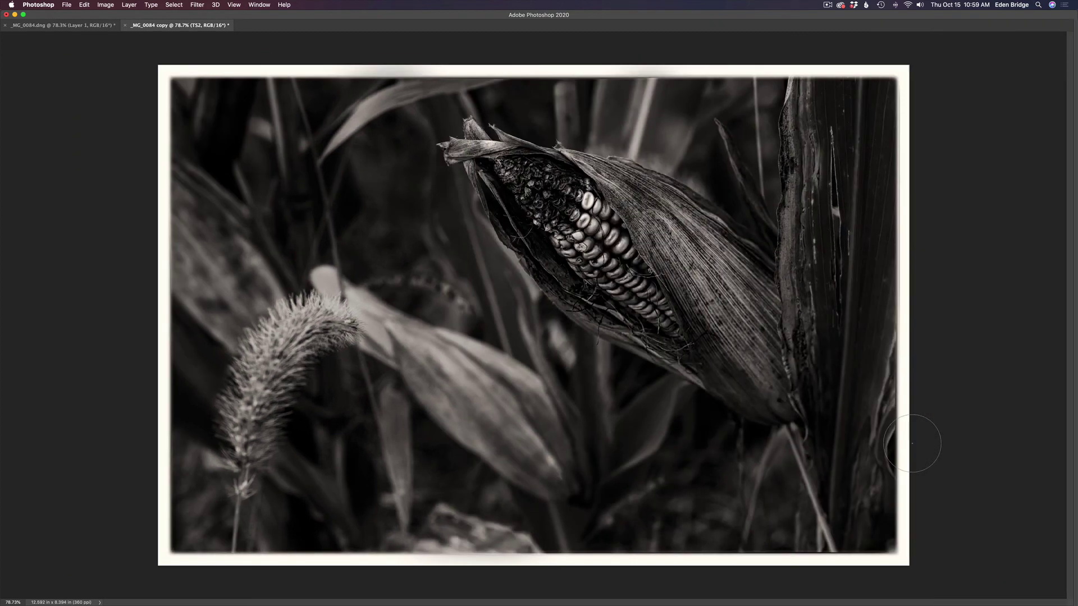